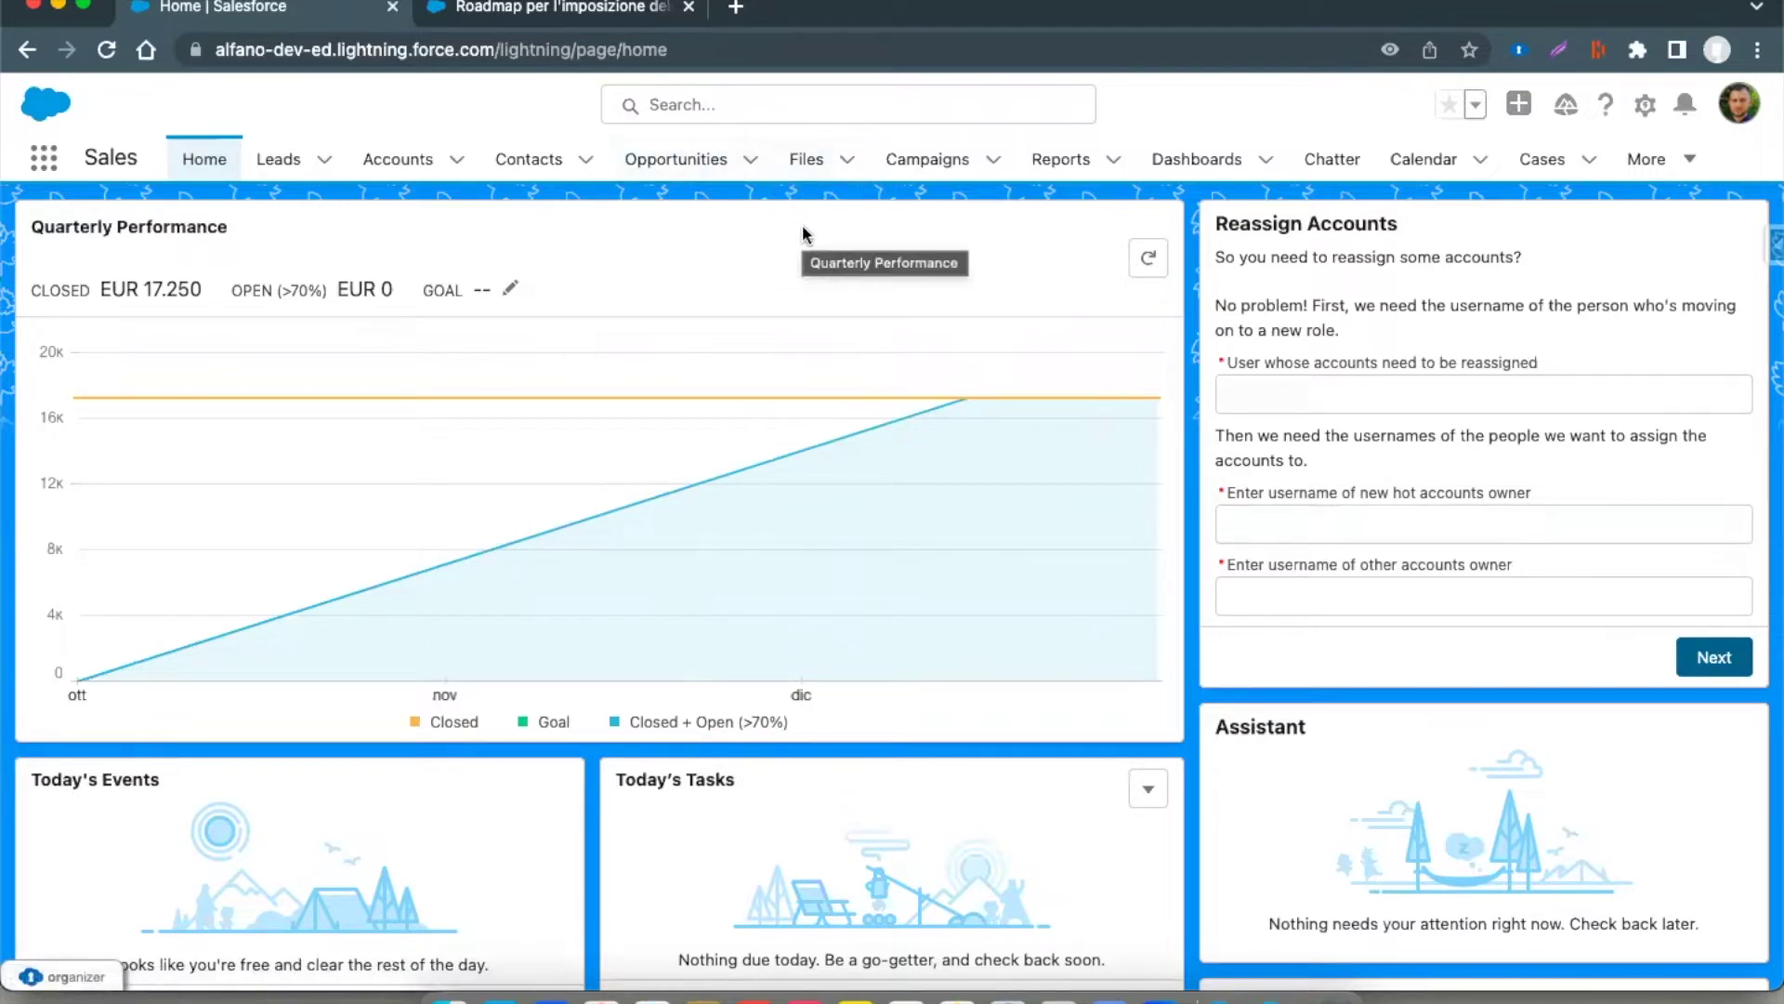
View the Salesforce Help article on the MFA enforcement roadmap and return to the Salesforce home page.
{"action": "left_click", "coordinate": [554, 12]}
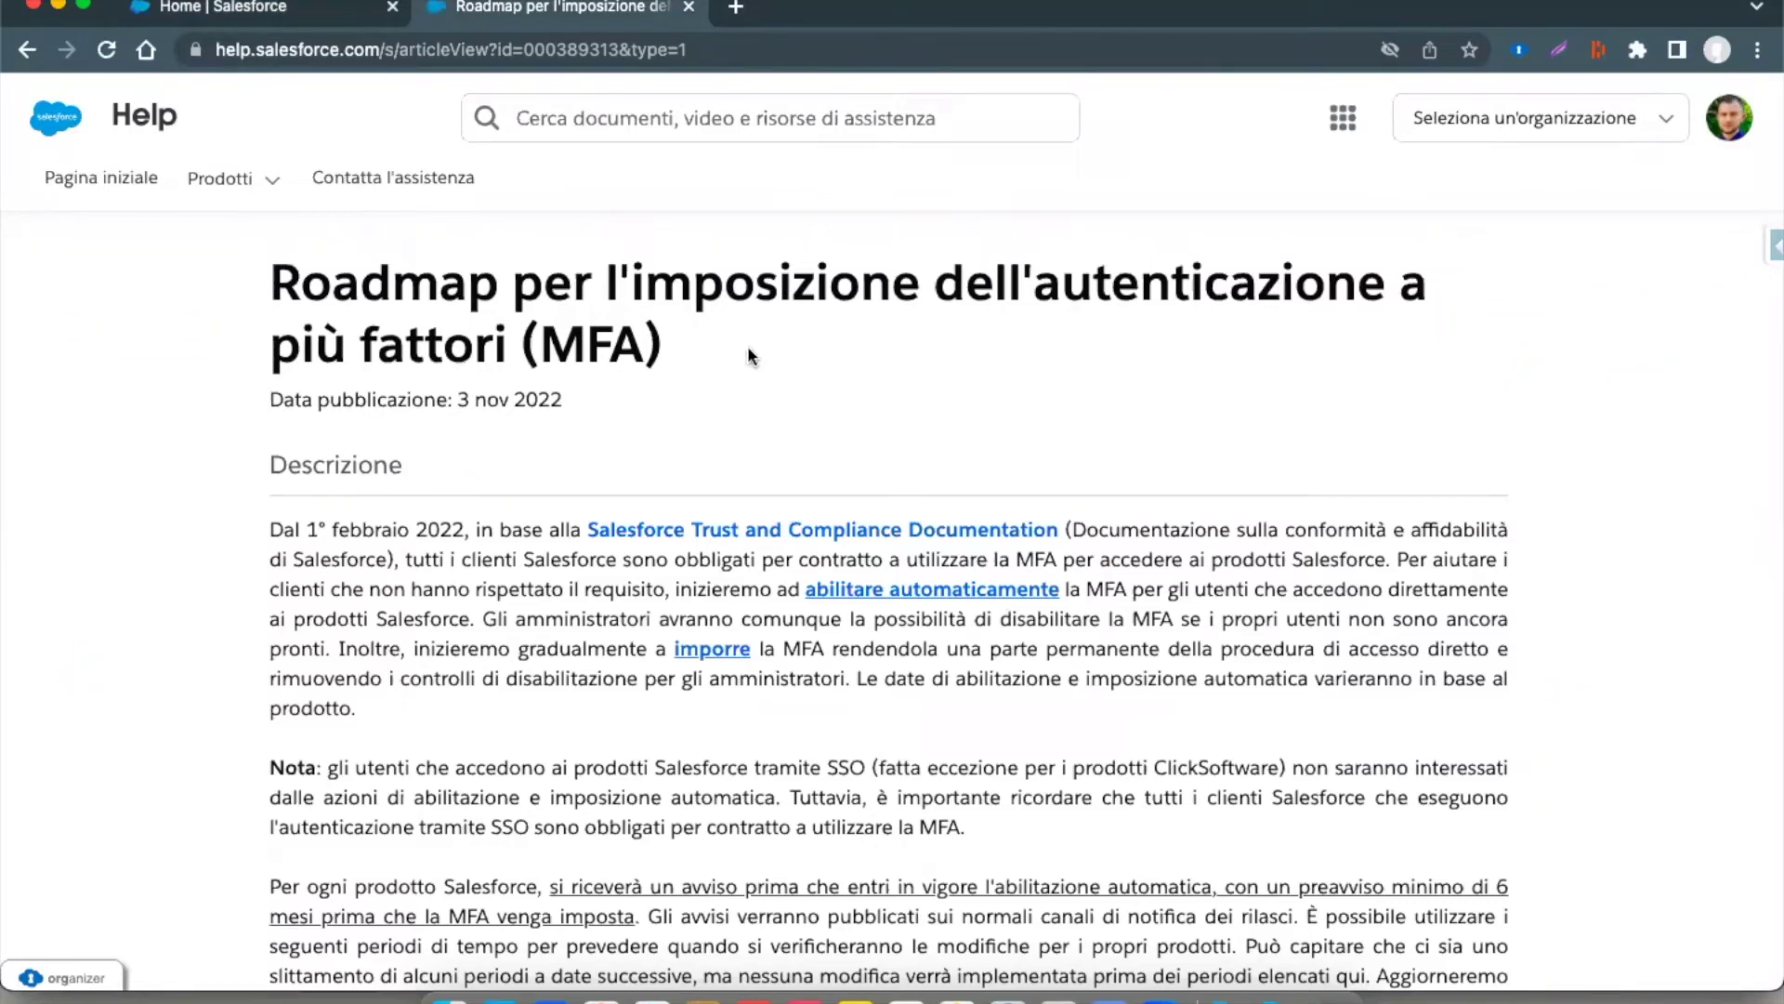
{"action": "left_click", "coordinate": [300, 8]}
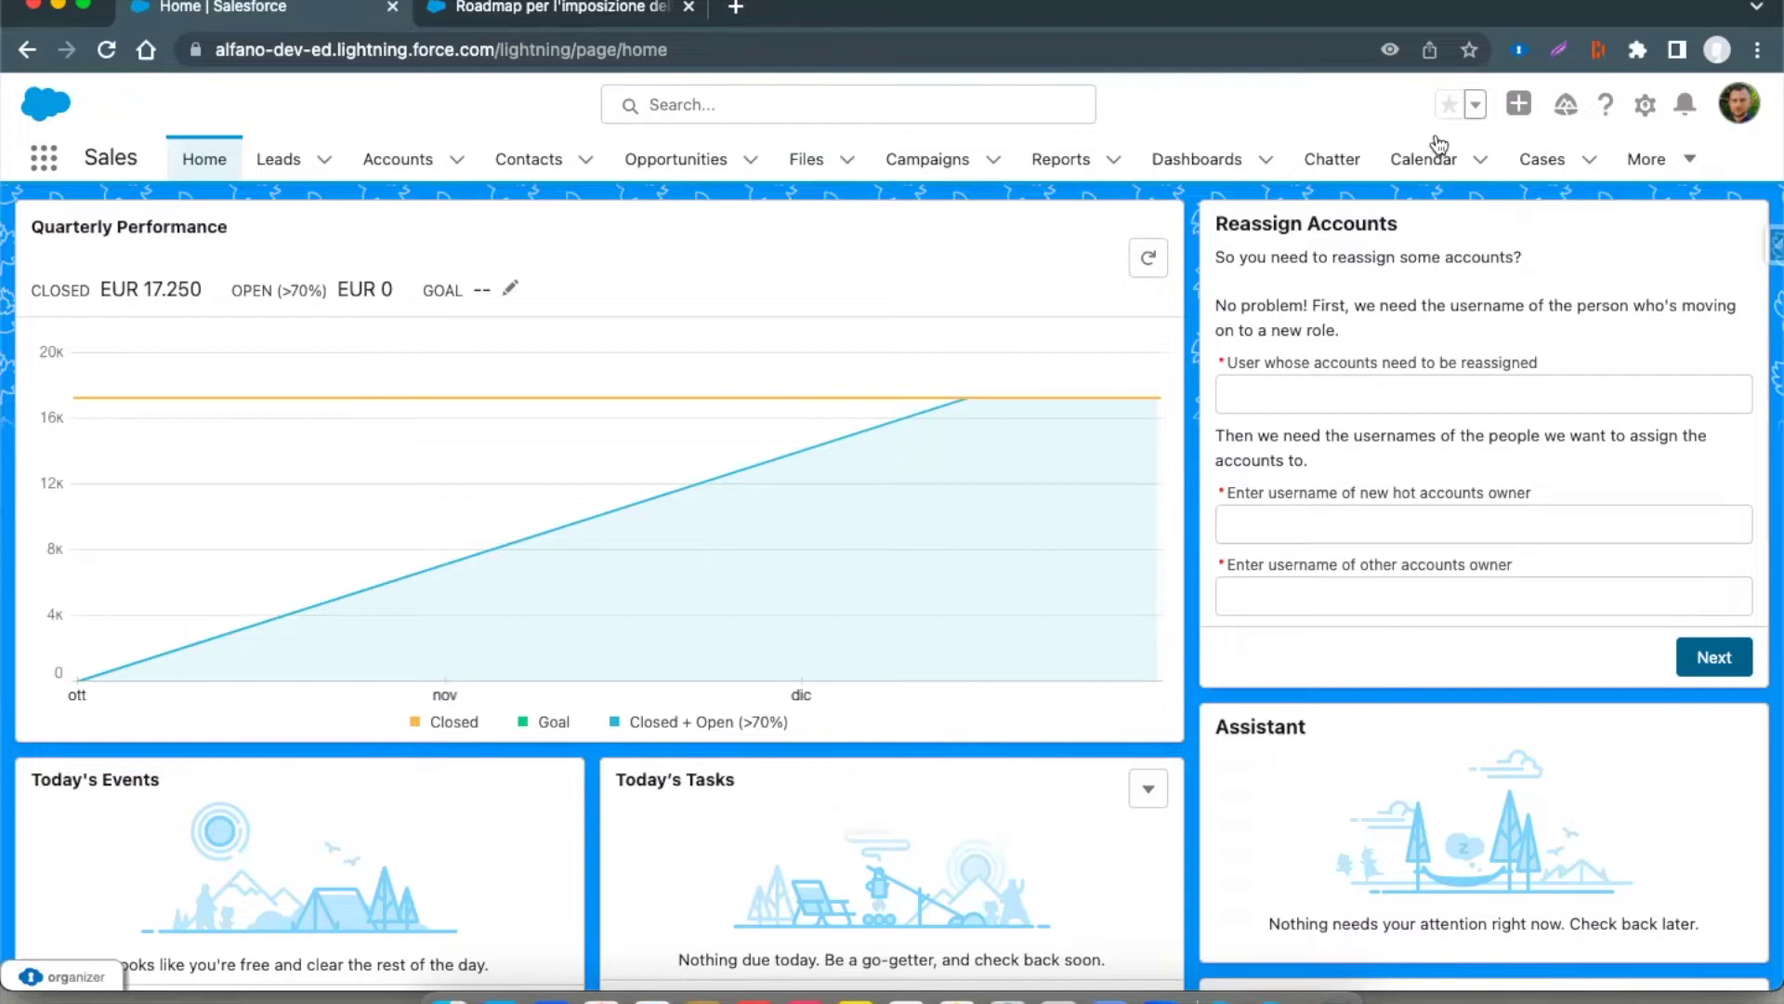
Open Setup for the current app and find the Session Settings page by searching for "session".
{"action": "left_click", "coordinate": [1643, 109]}
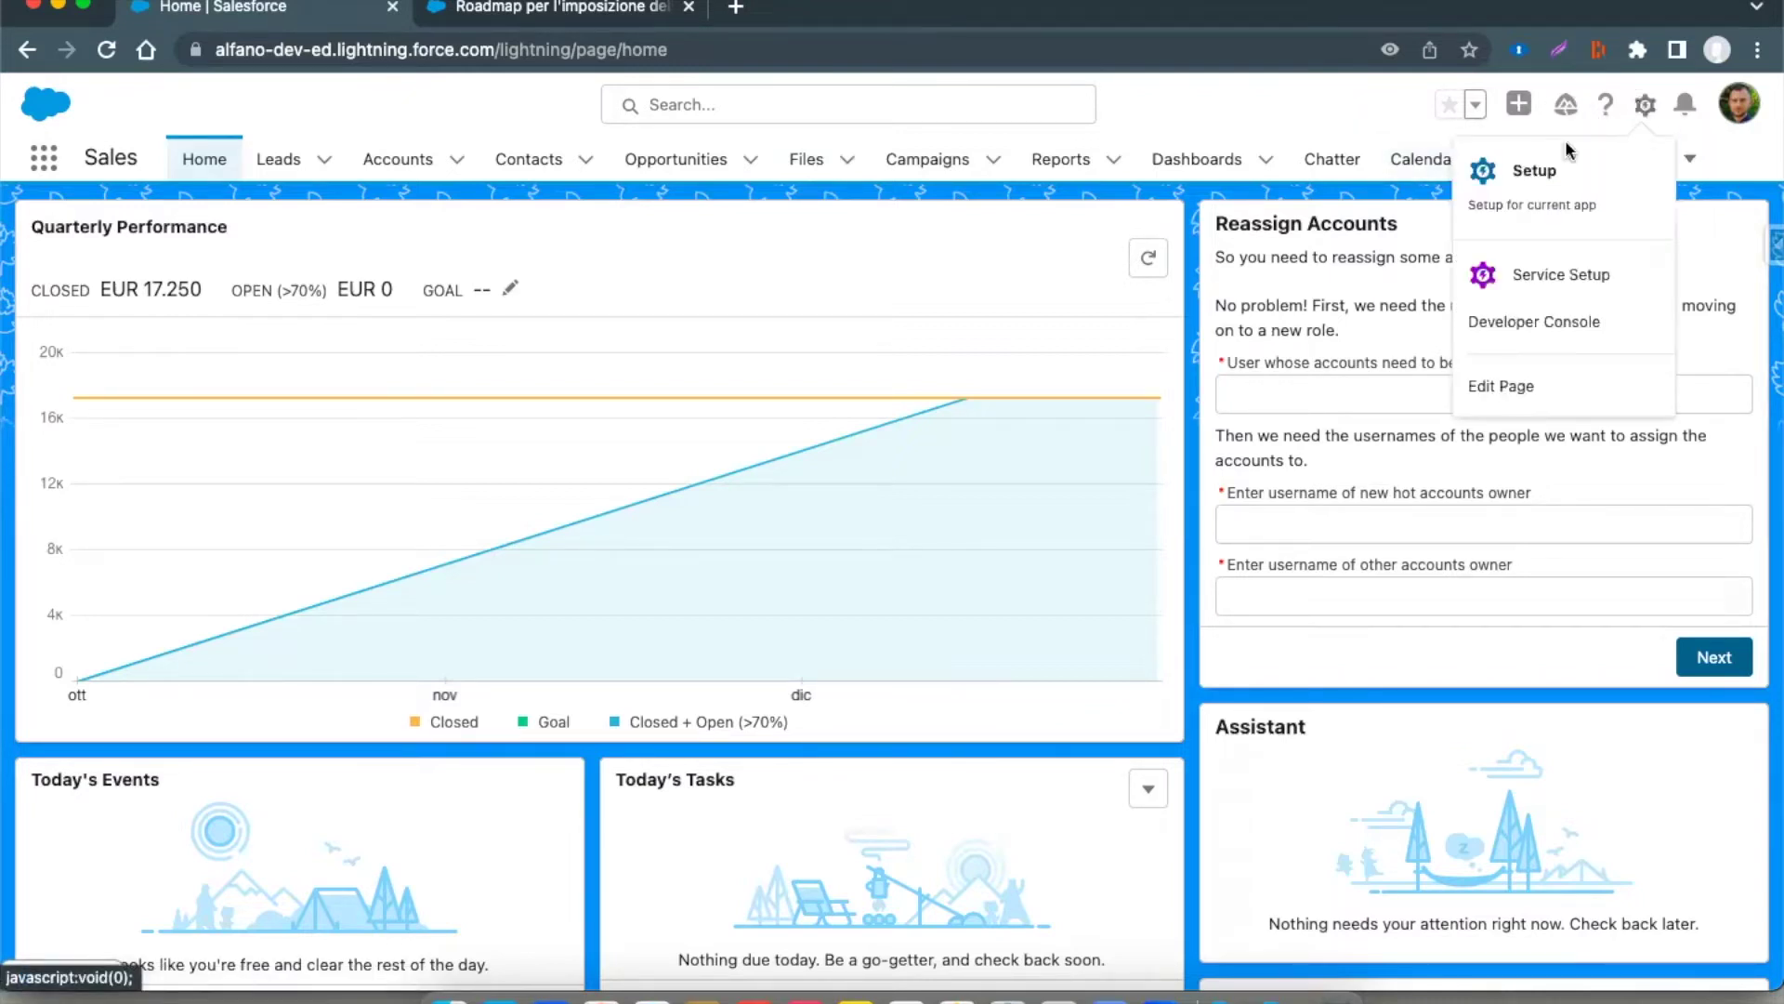
{"action": "left_click", "coordinate": [1493, 168]}
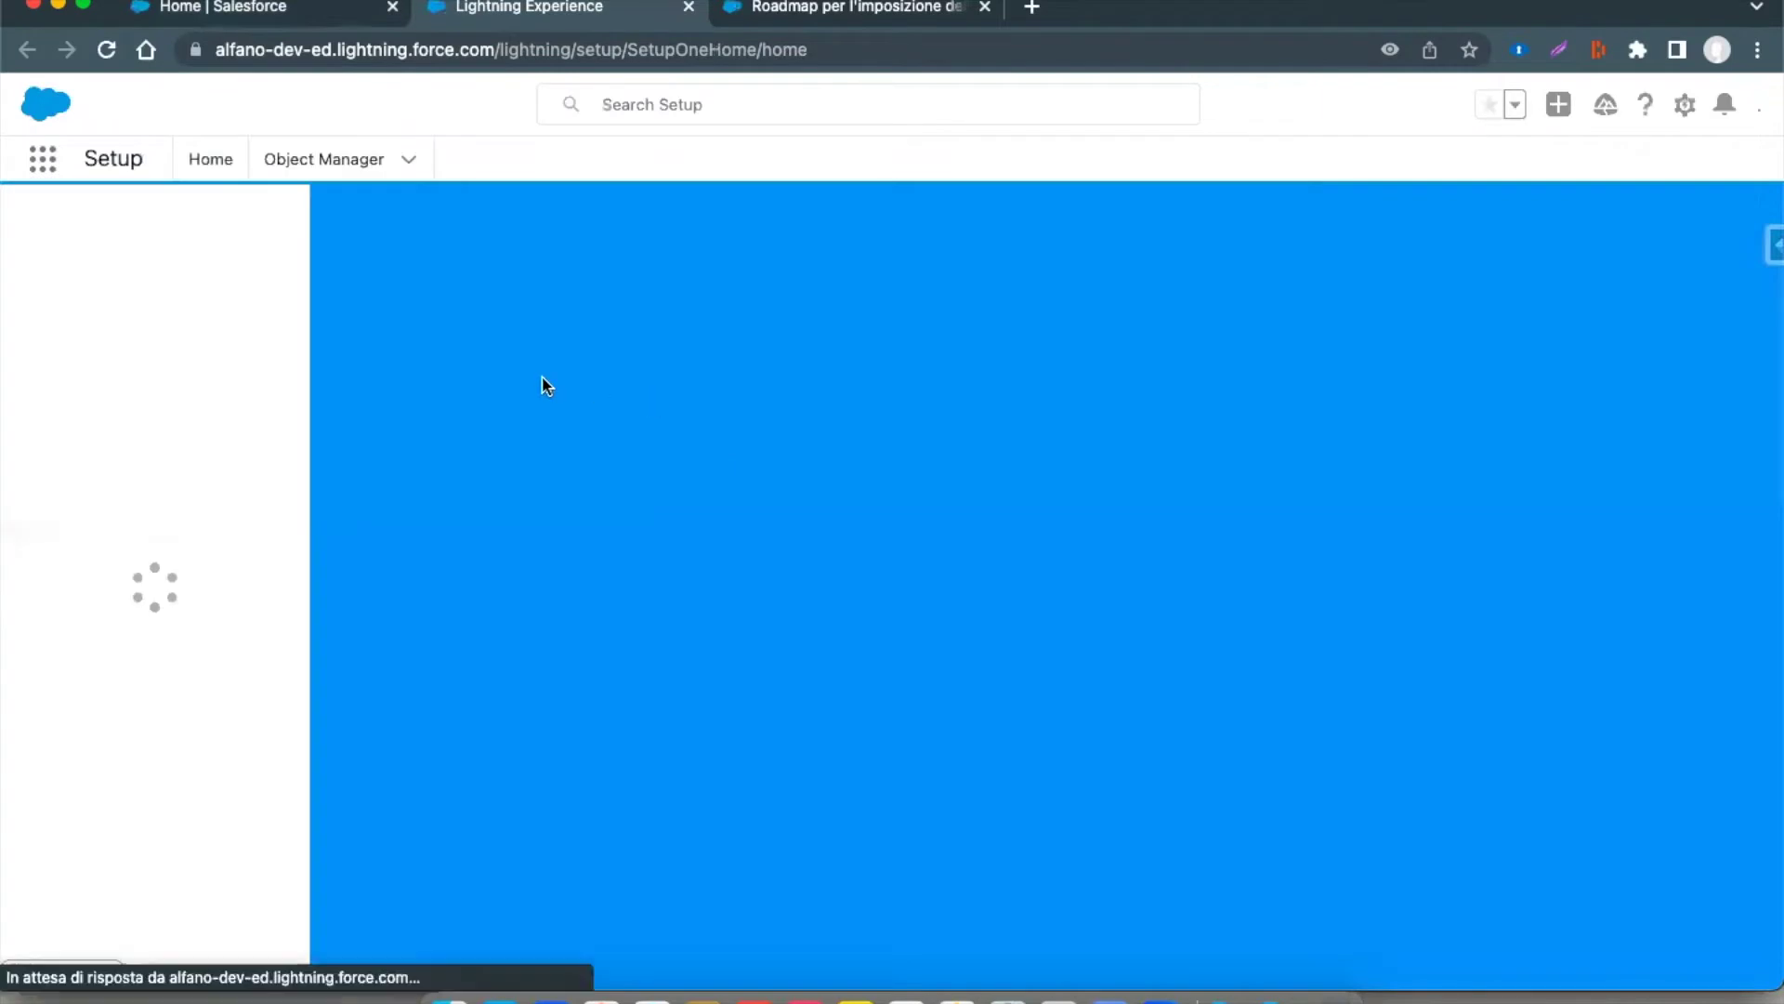
{"action": "left_click", "coordinate": [199, 227]}
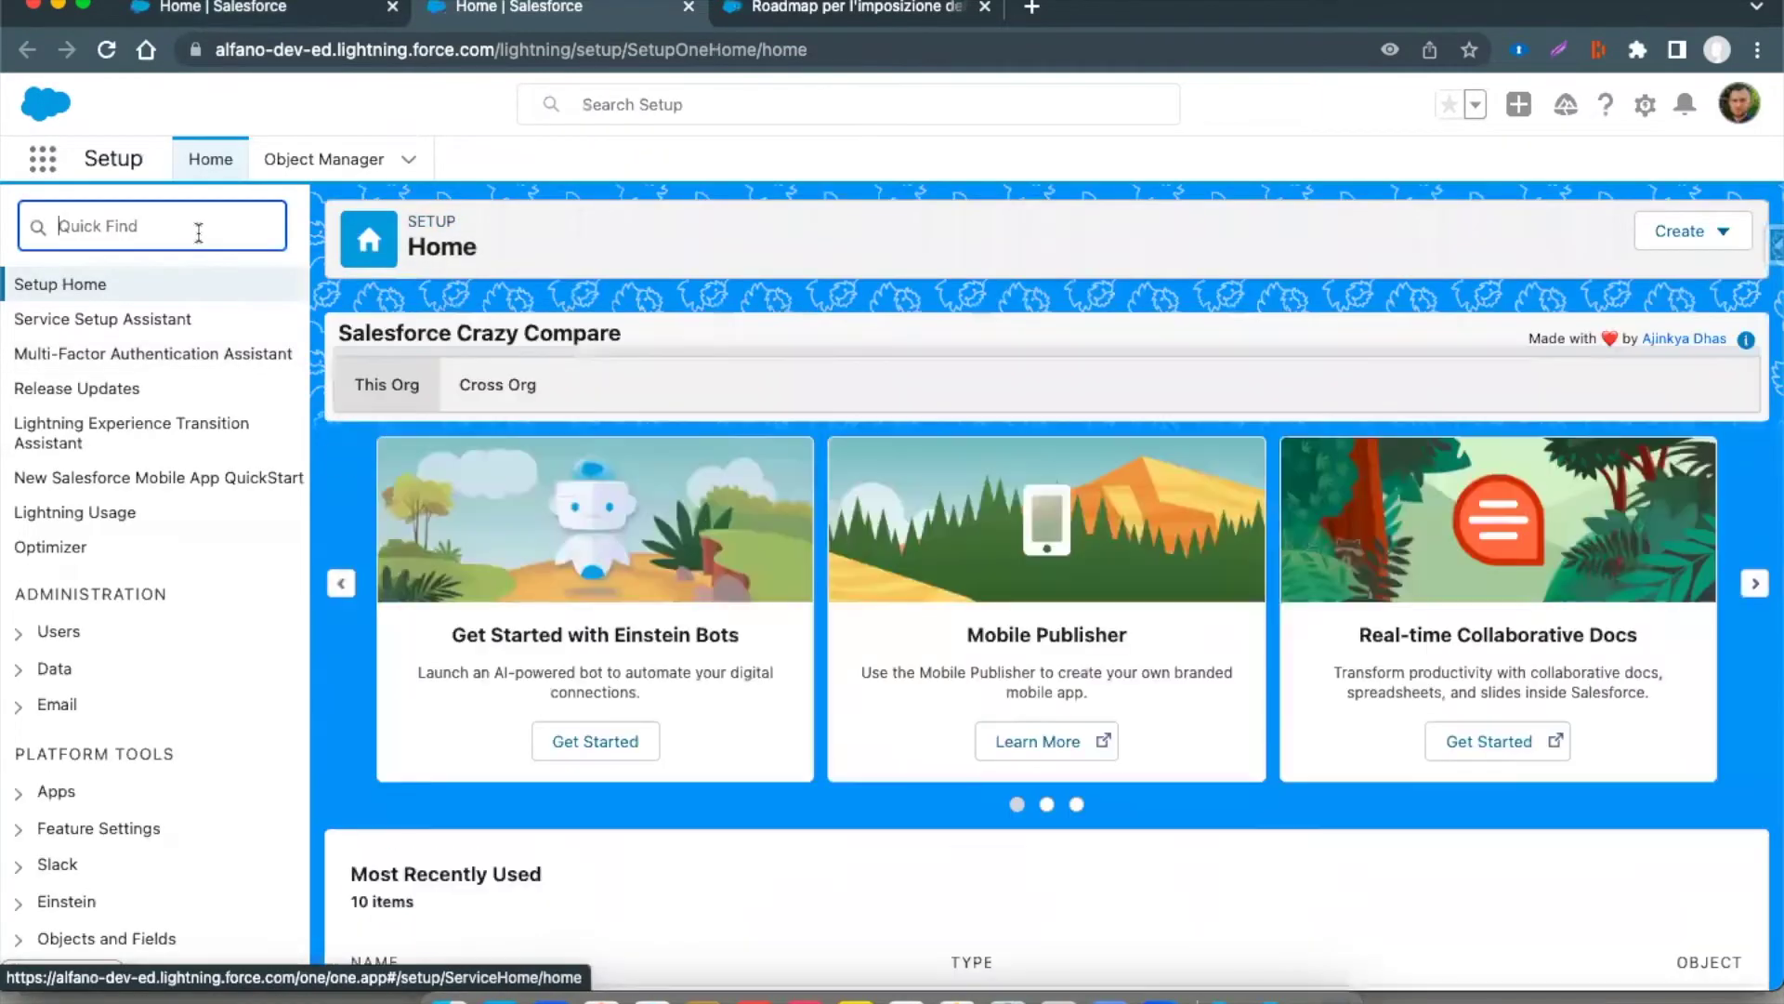
{"action": "type", "text": "session"}
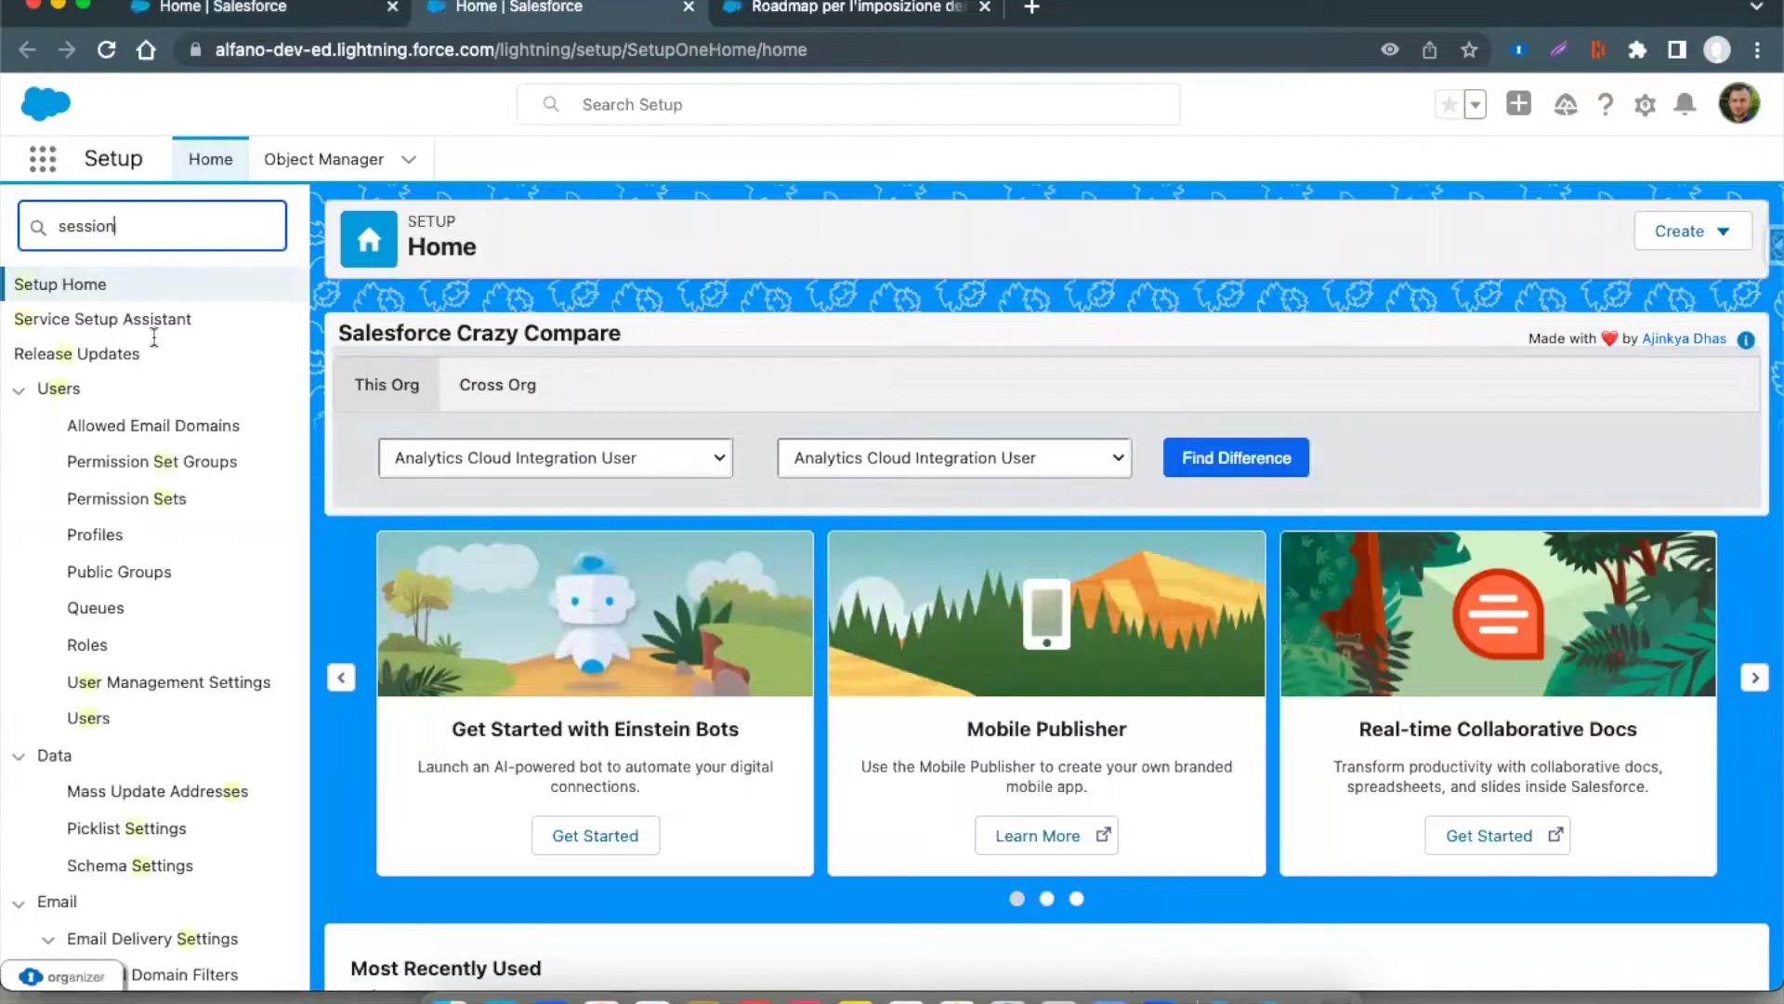
{"action": "left_click", "coordinate": [146, 358]}
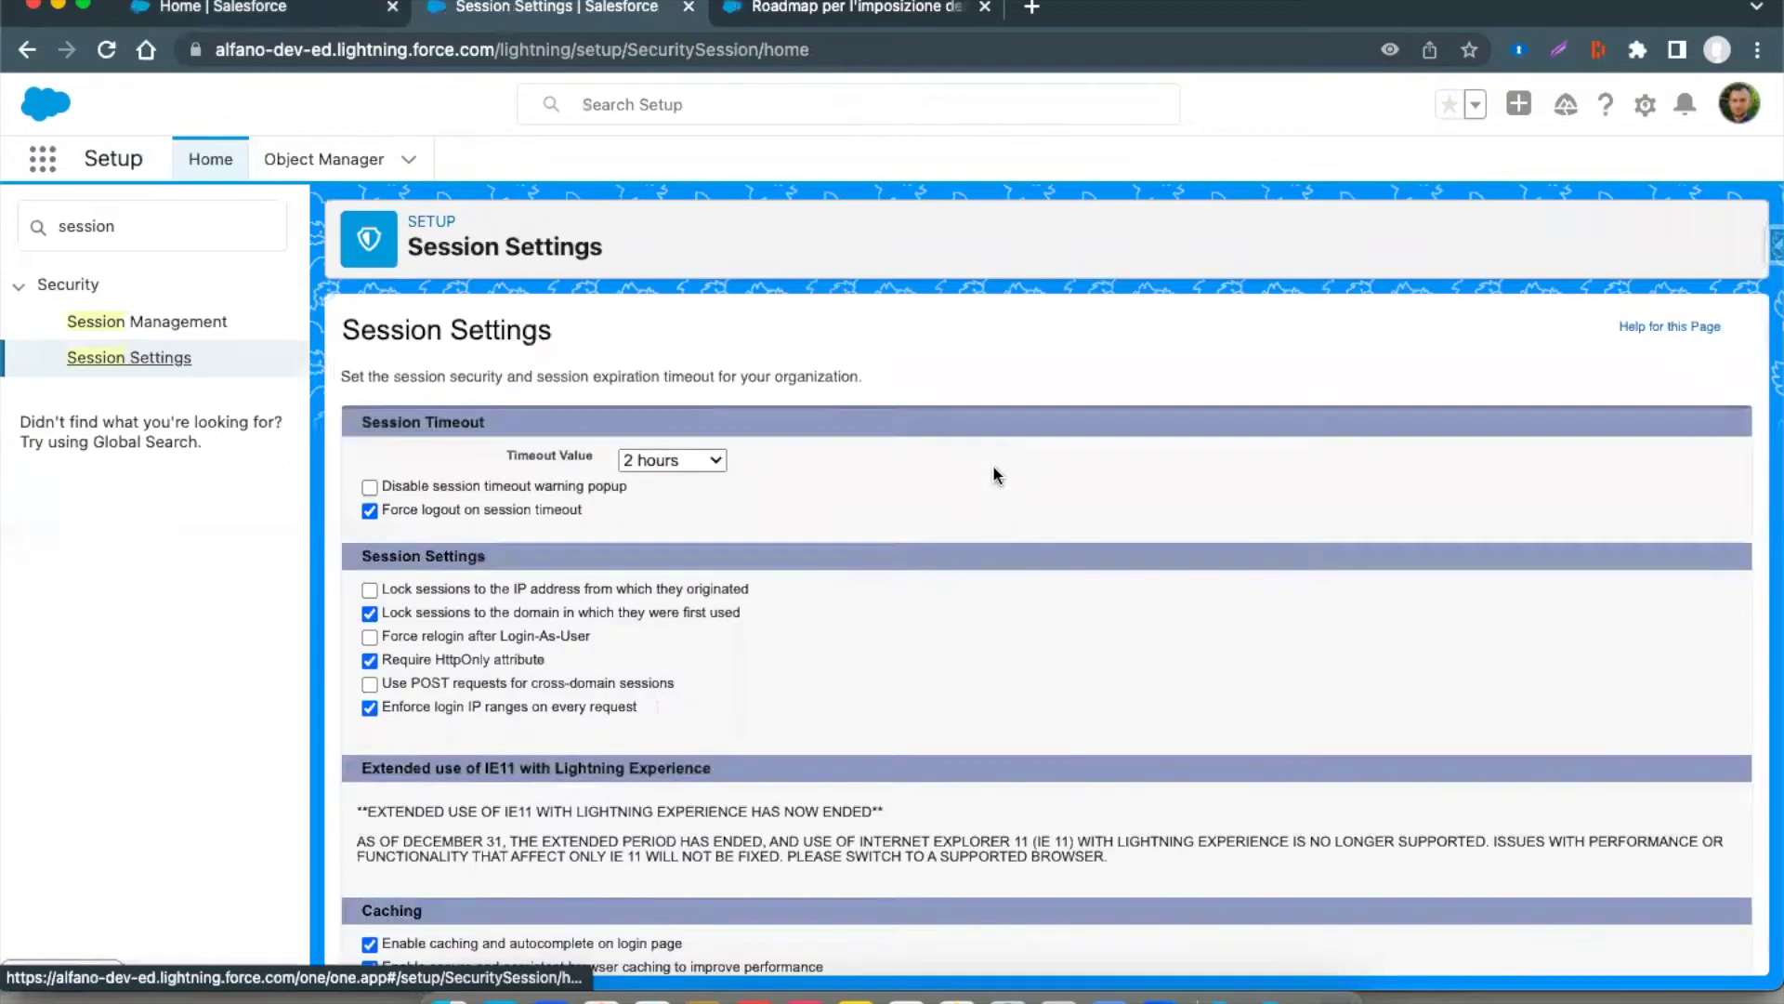
Search the Session Settings page for "mfa" to locate the multi-factor authentication options under Identity Verification.
{"action": "scroll", "coordinate": [1015, 499], "scroll_direction": "down", "scroll_amount": 15}
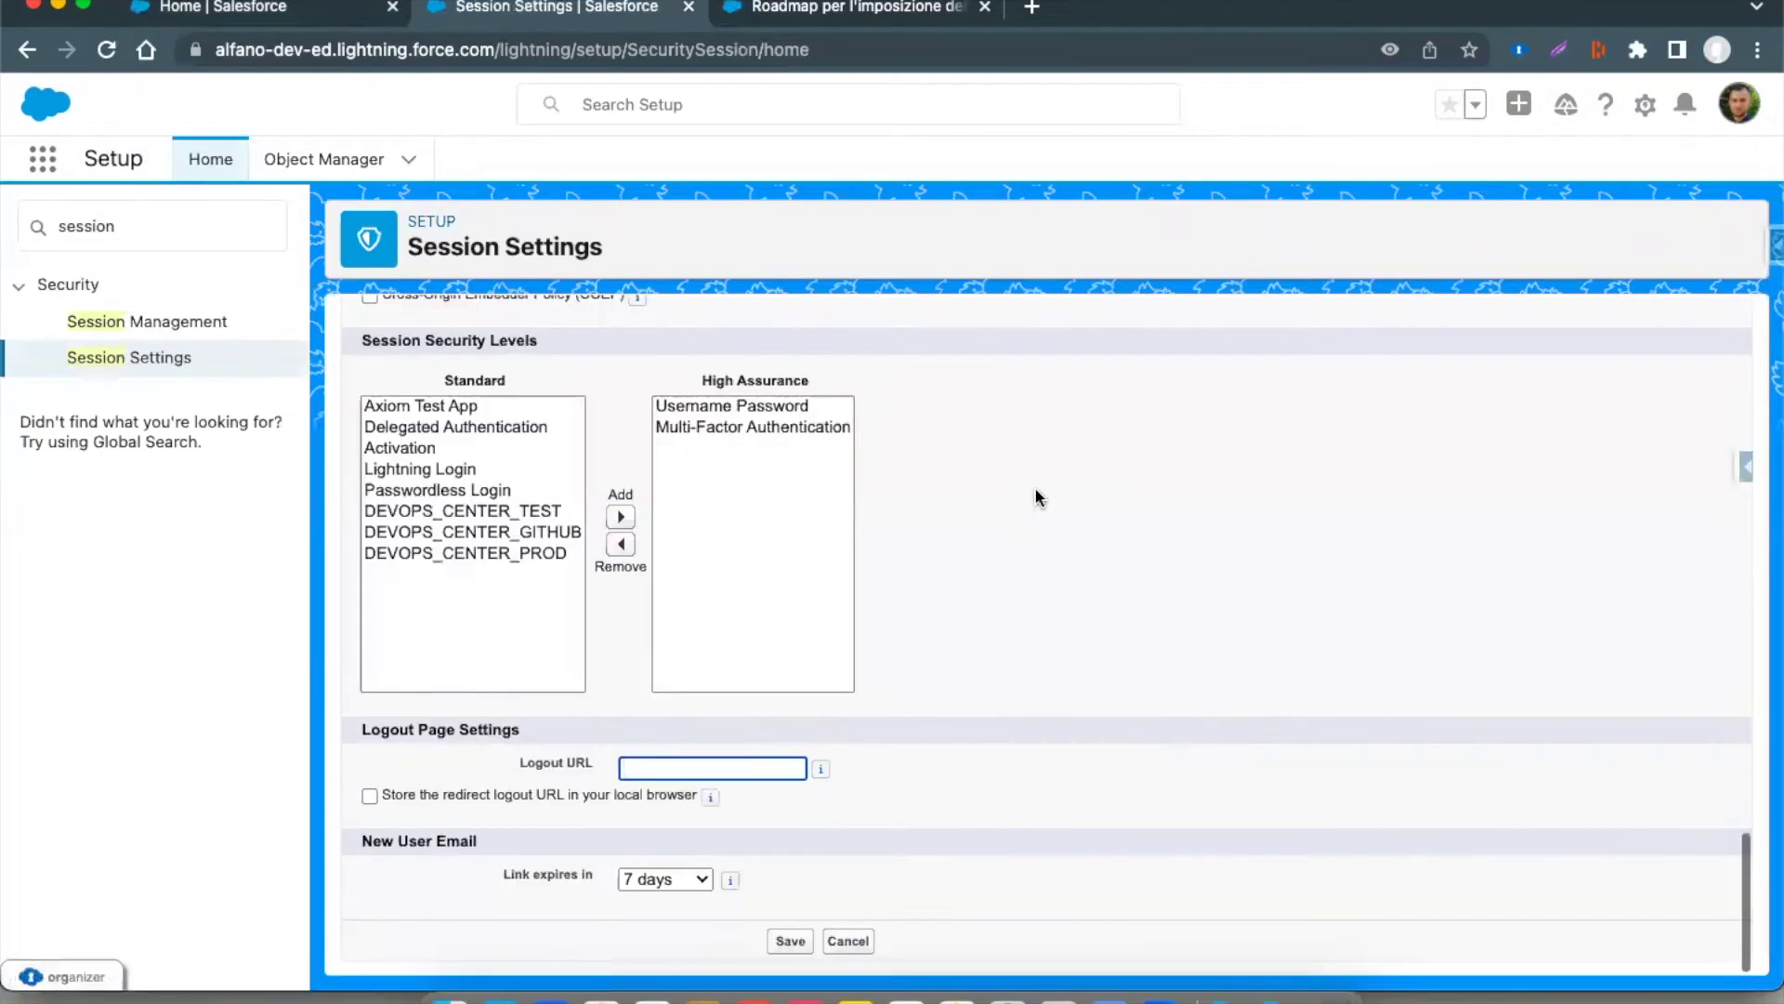
{"action": "key", "text": "super+f"}
{"action": "type", "text": "mfa"}
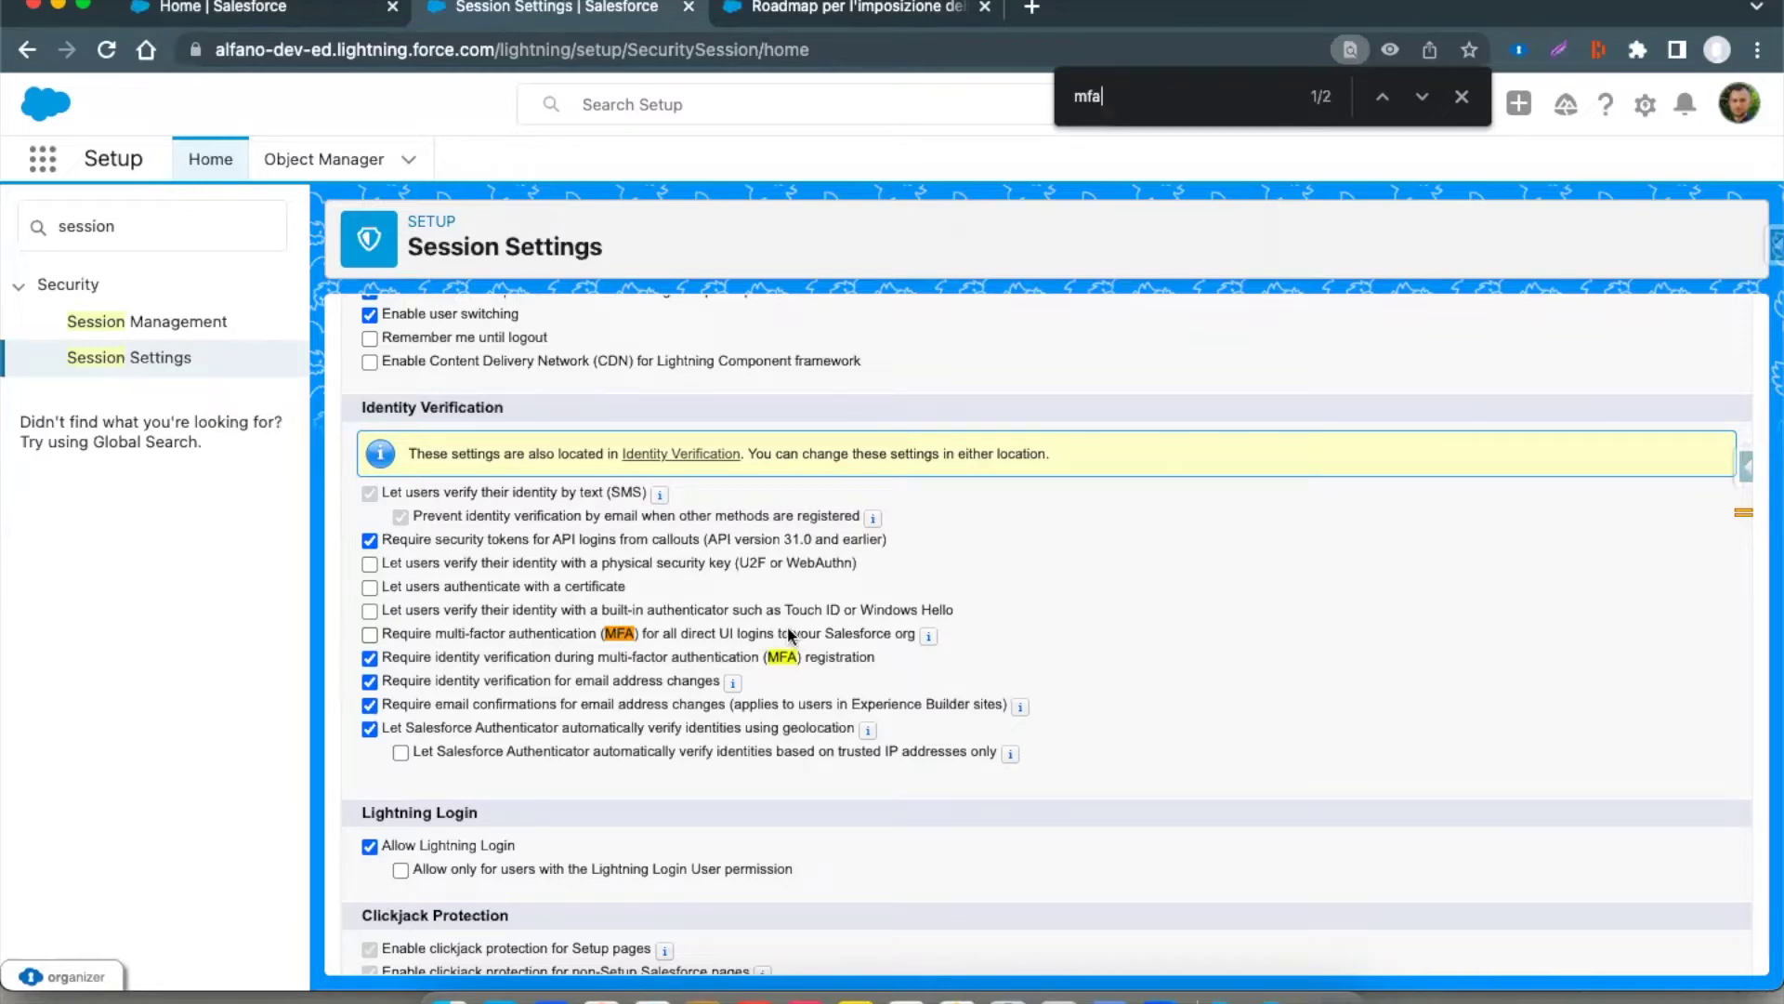
{"action": "left_click", "coordinate": [1465, 100]}
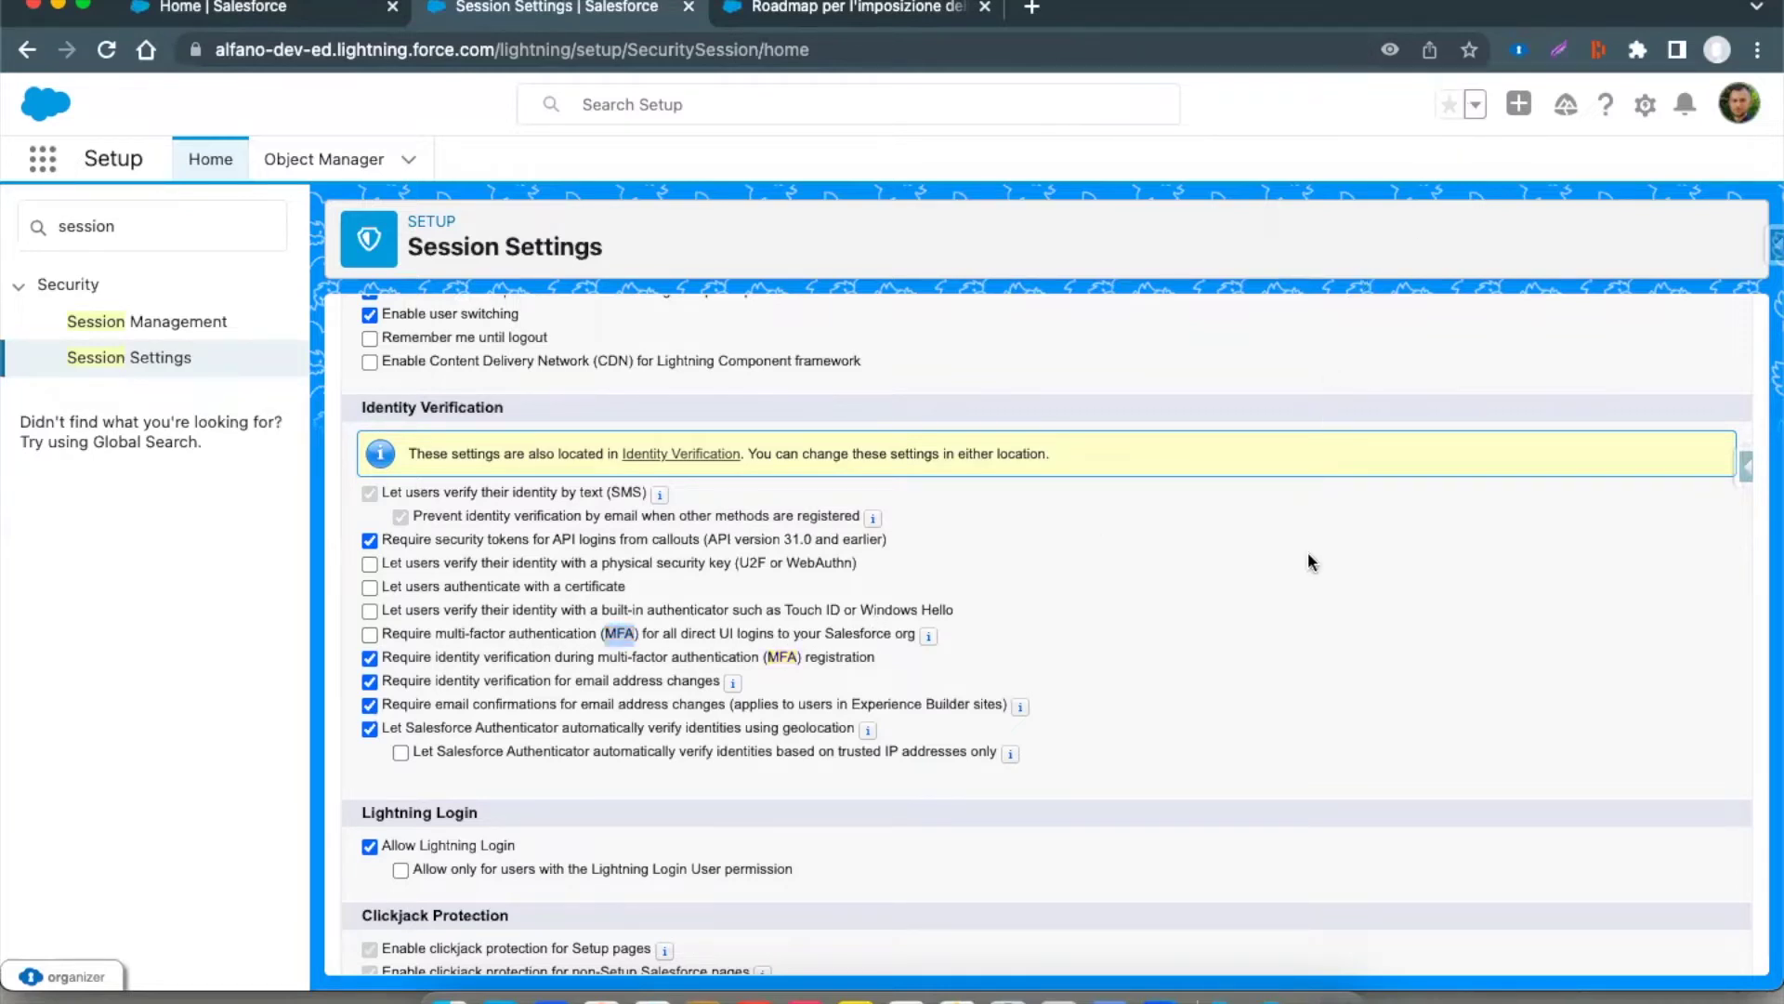
Find the Profiles page in Setup by searching for "profiles" and open the Custom: Support Profile.
{"action": "left_click", "coordinate": [181, 225]}
{"action": "type", "text": "profiles"}
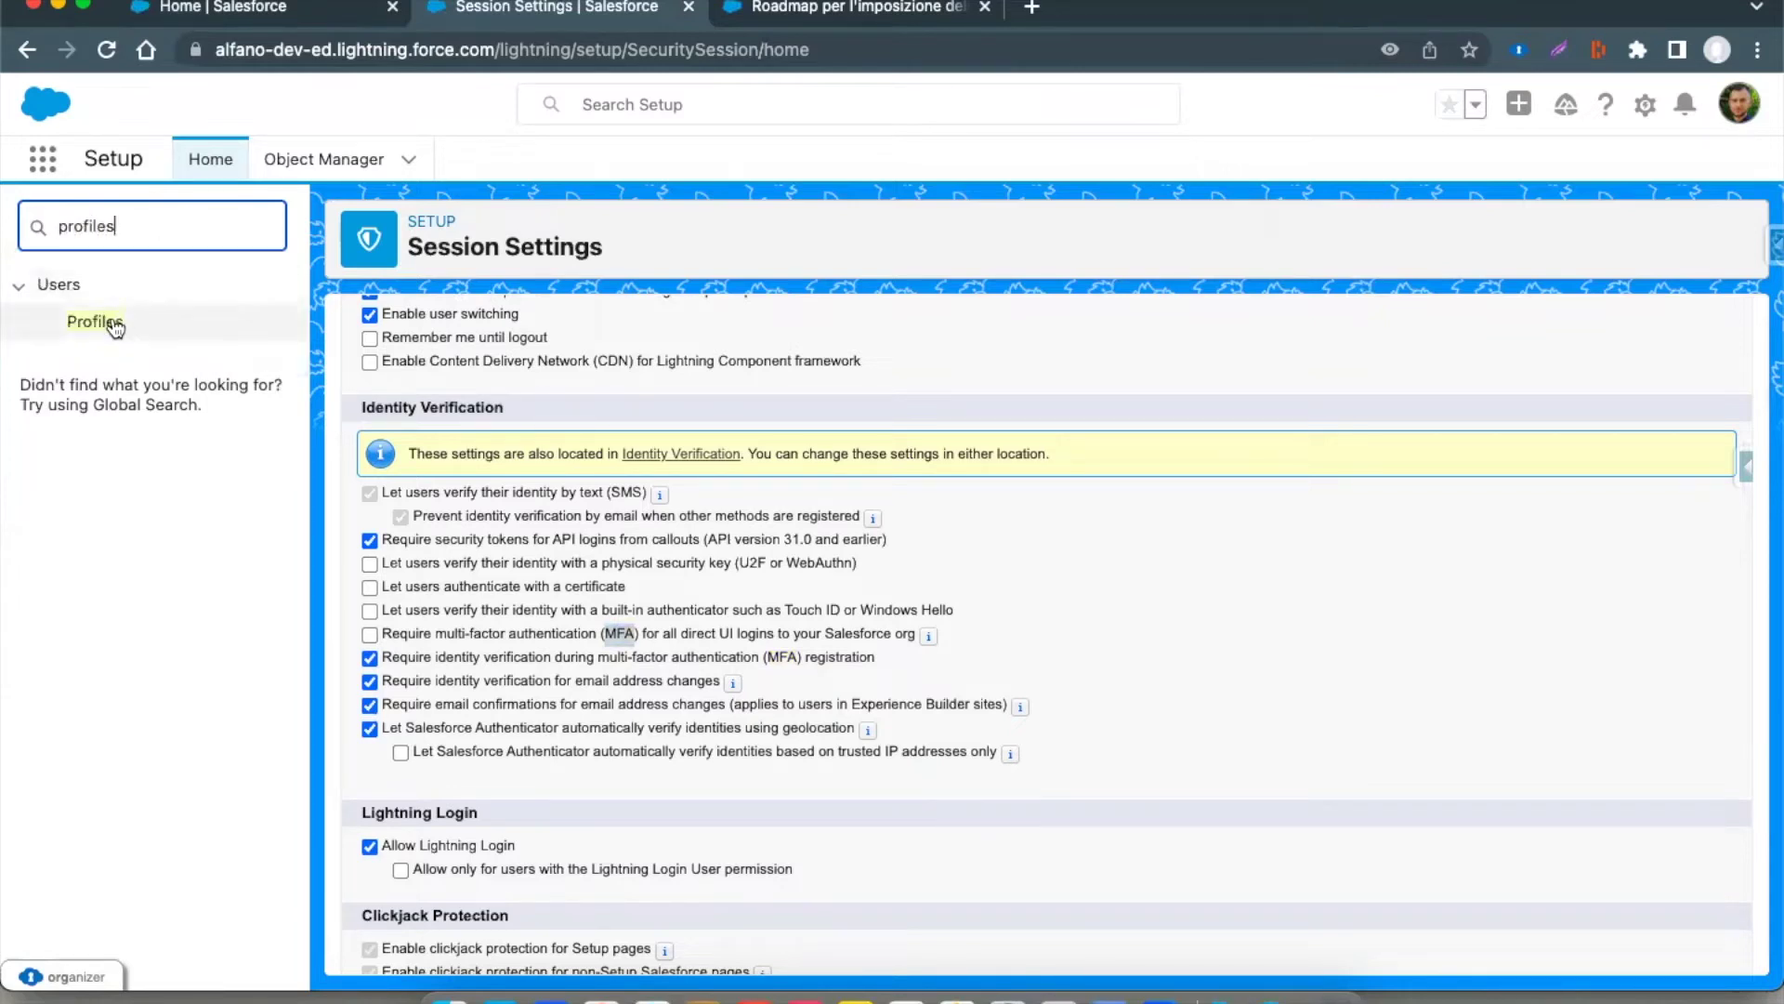
{"action": "left_click", "coordinate": [114, 322]}
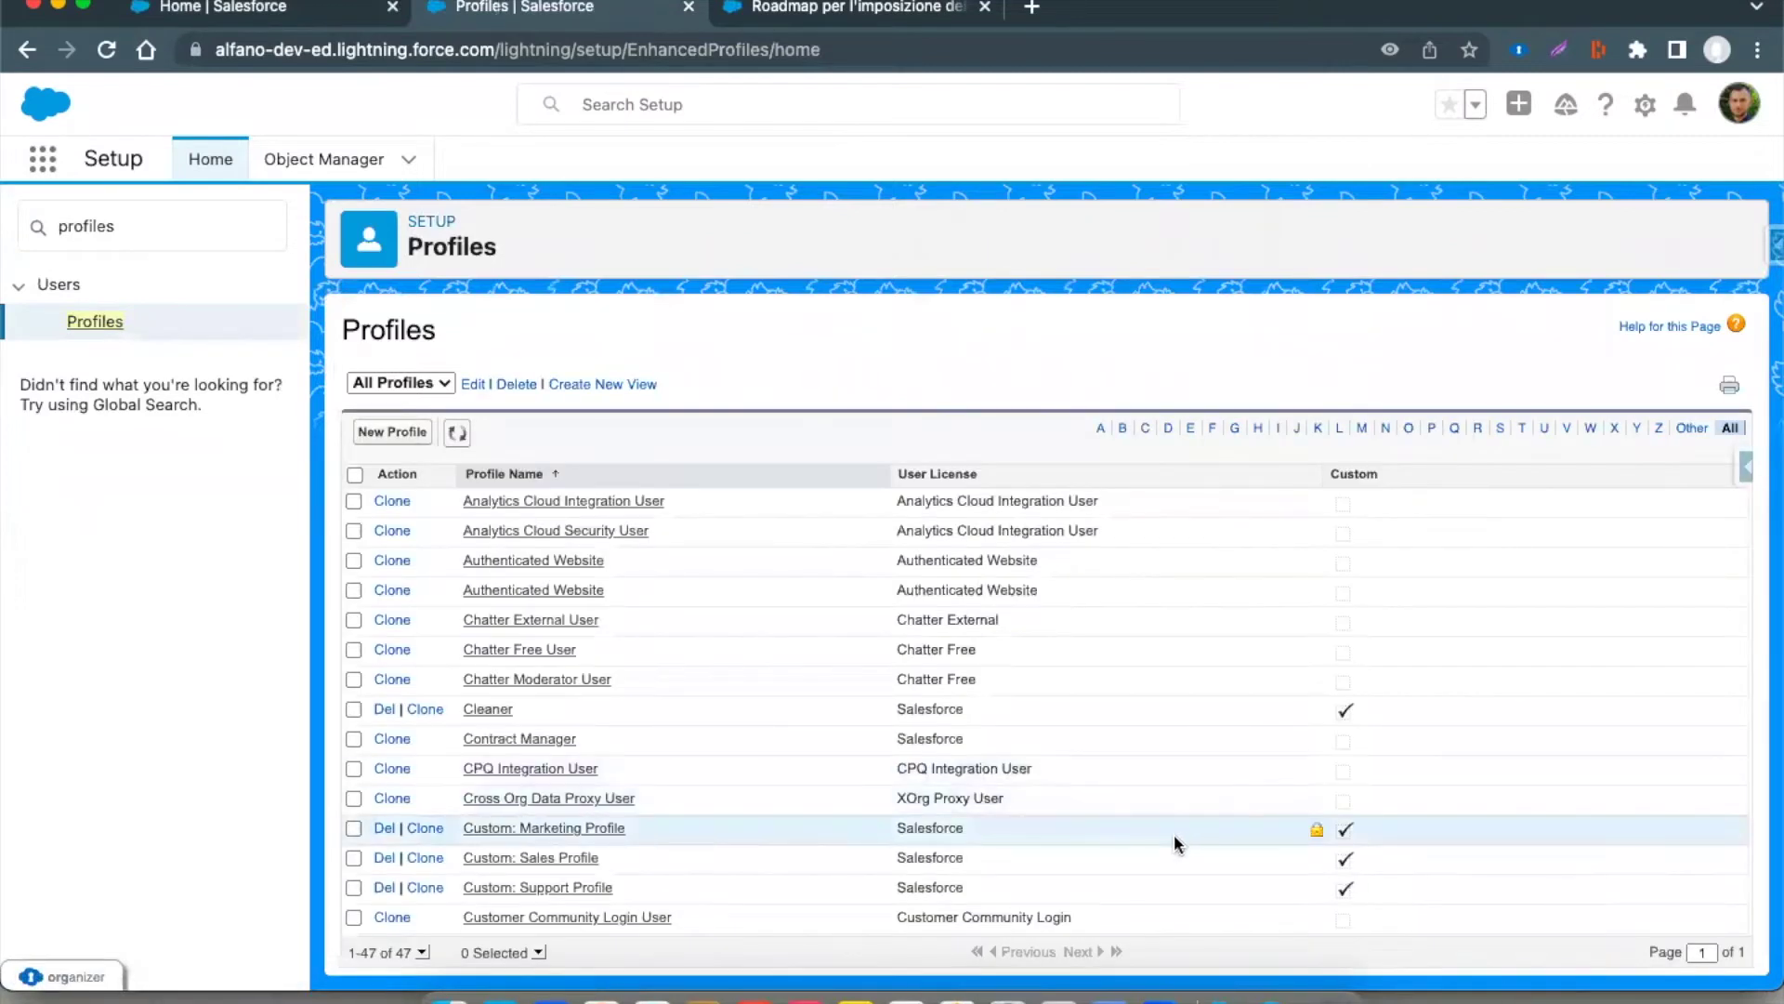
{"action": "left_click_drag", "start_coordinate": [1194, 860], "coordinate": [1186, 388]}
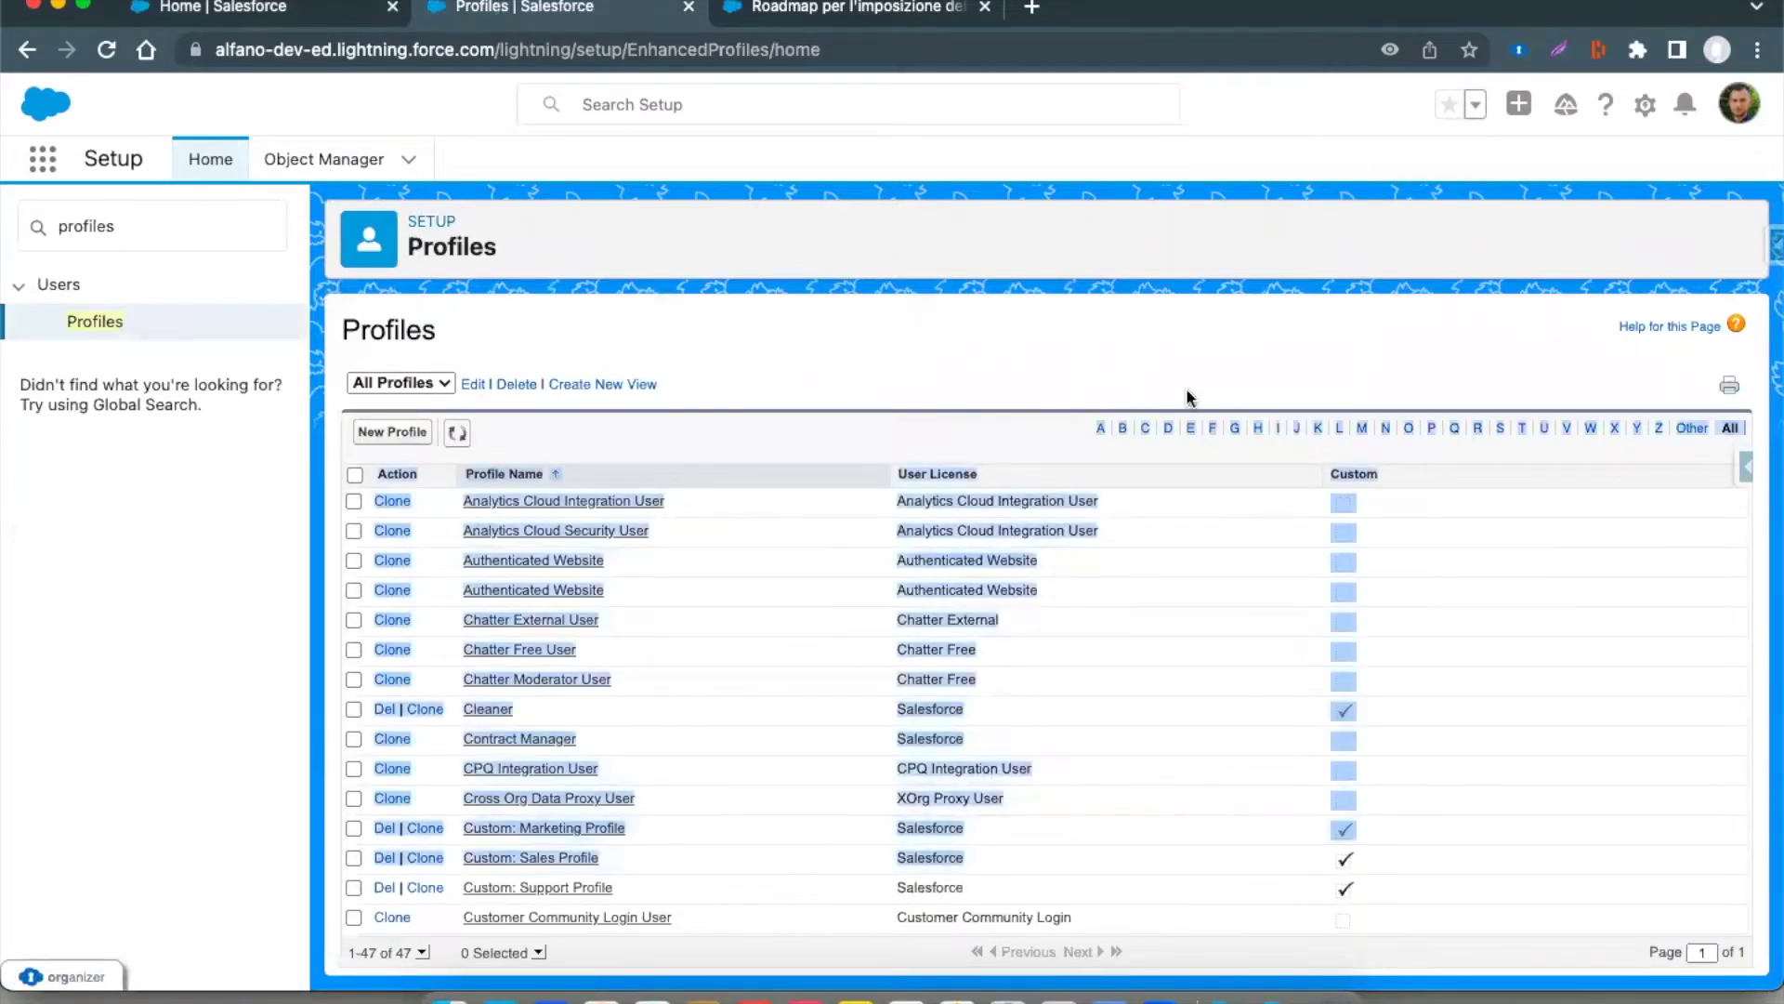
{"action": "left_click", "coordinate": [1079, 331]}
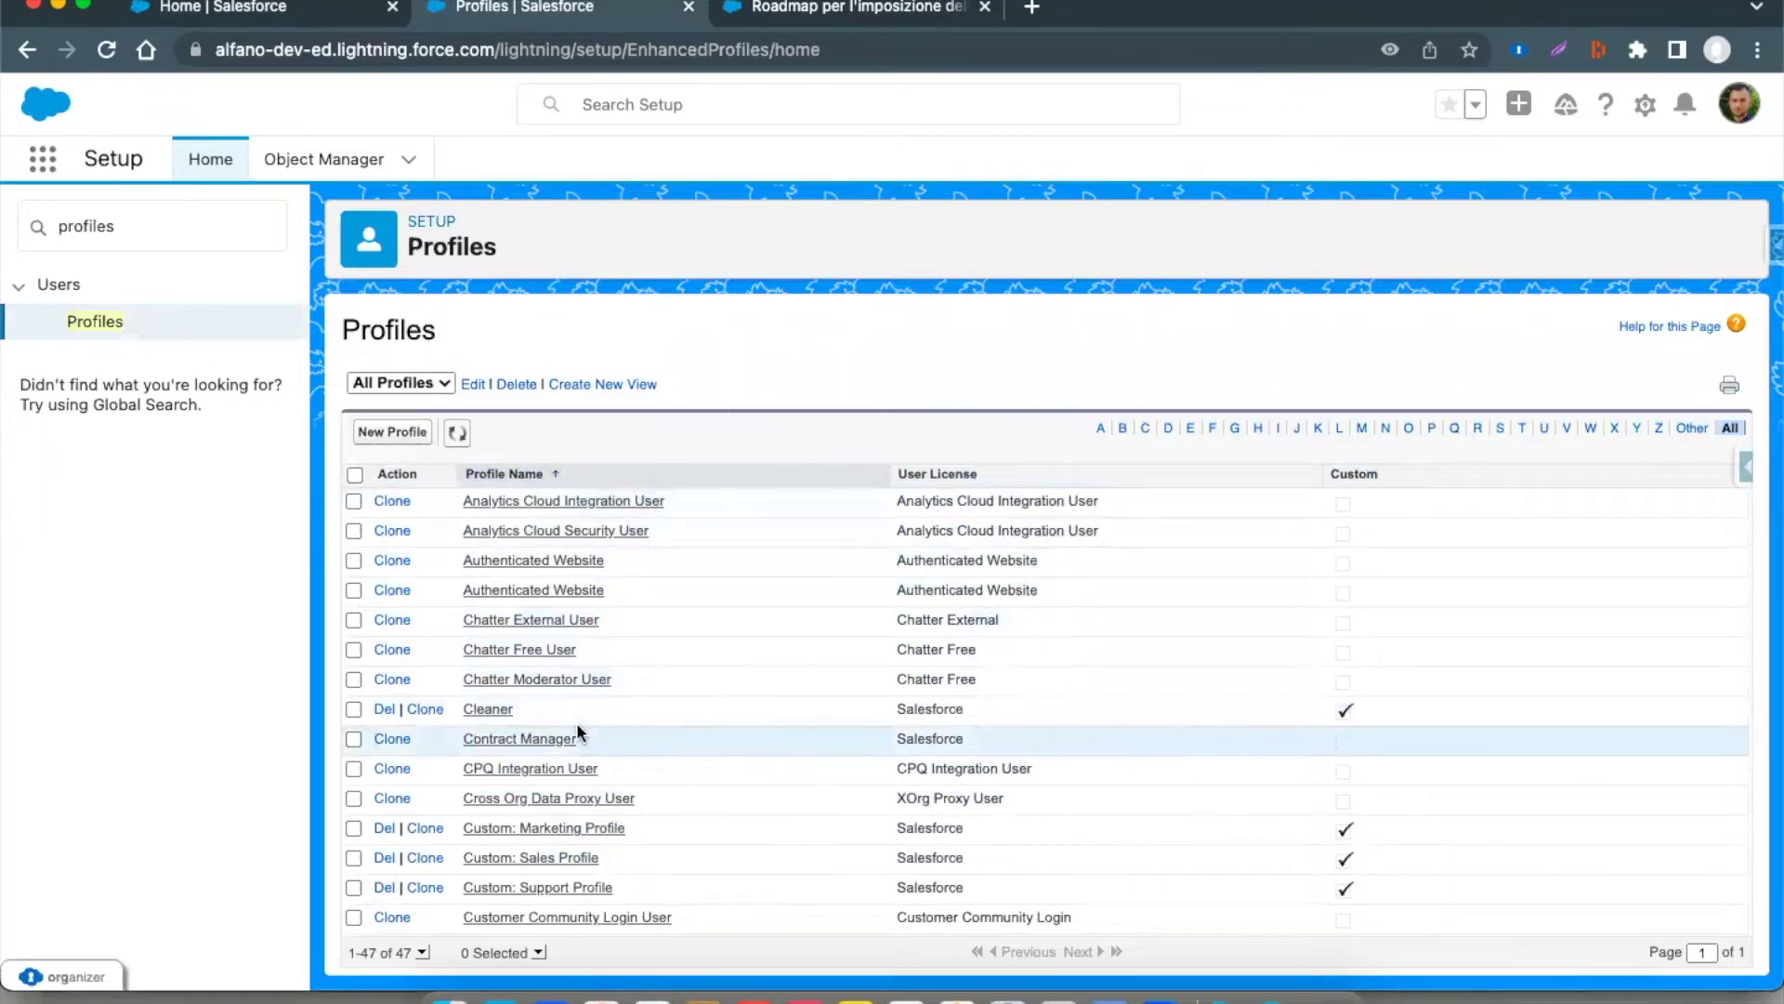
{"action": "scroll", "coordinate": [533, 848], "scroll_direction": "down", "scroll_amount": 1}
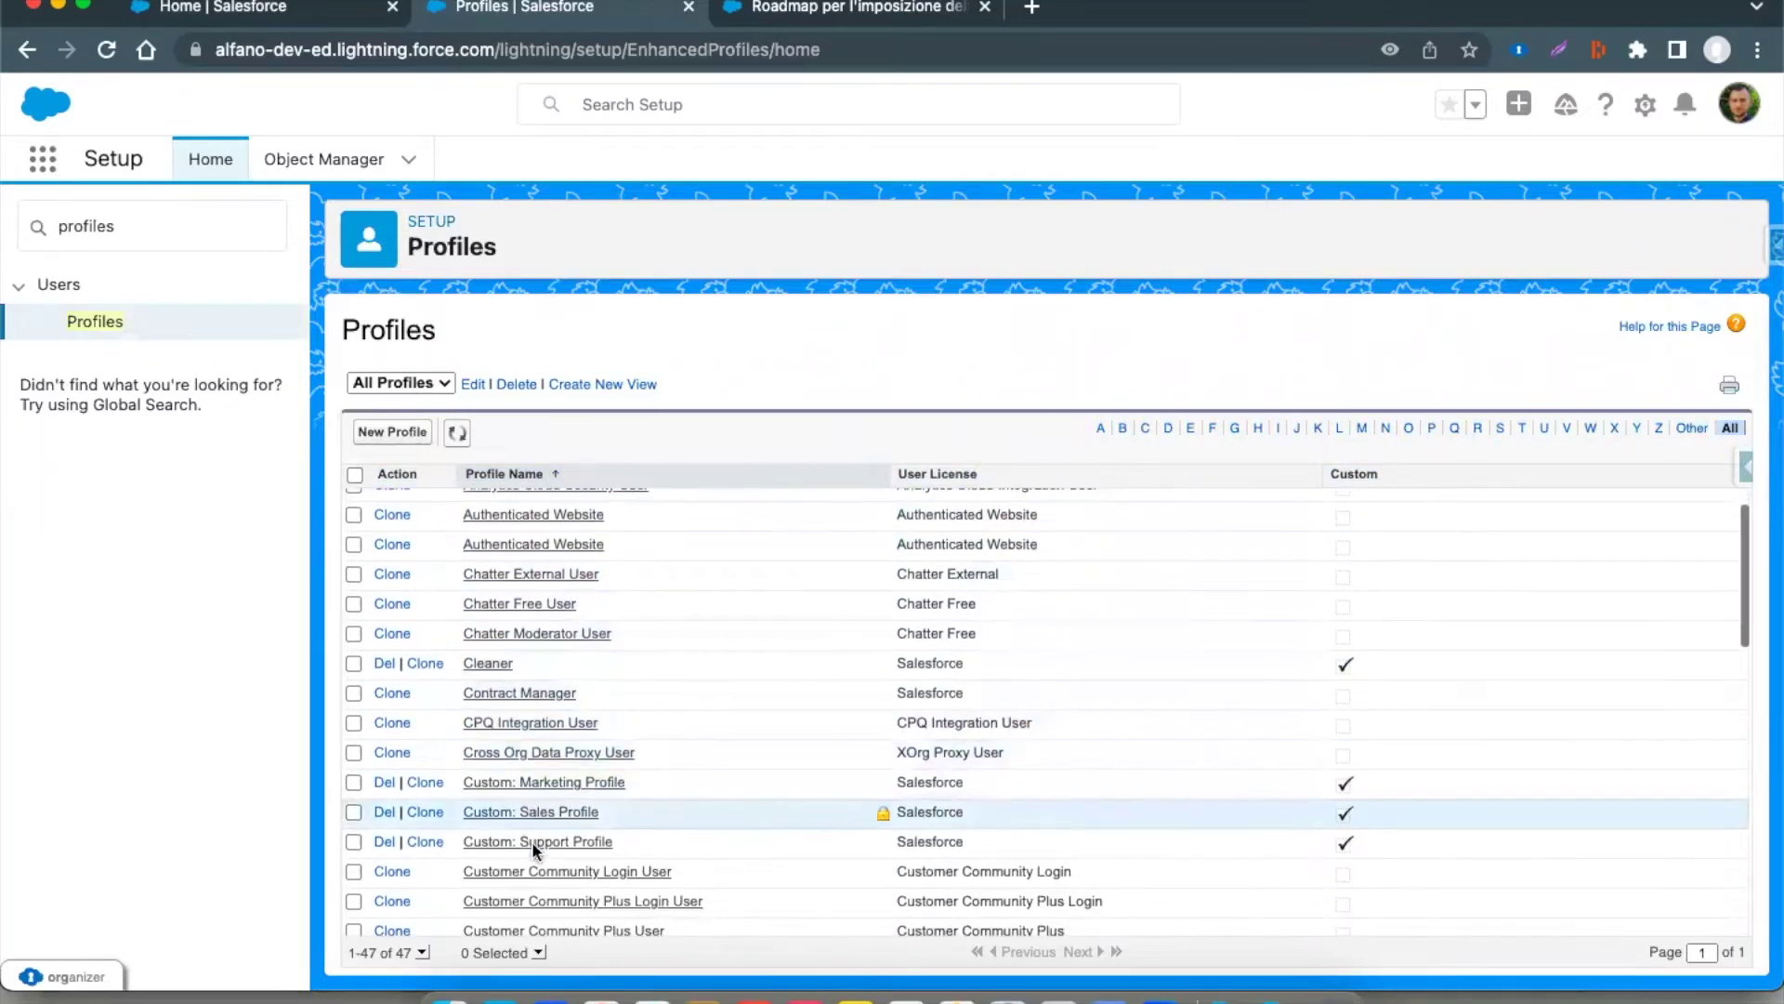
{"action": "left_click", "coordinate": [550, 841]}
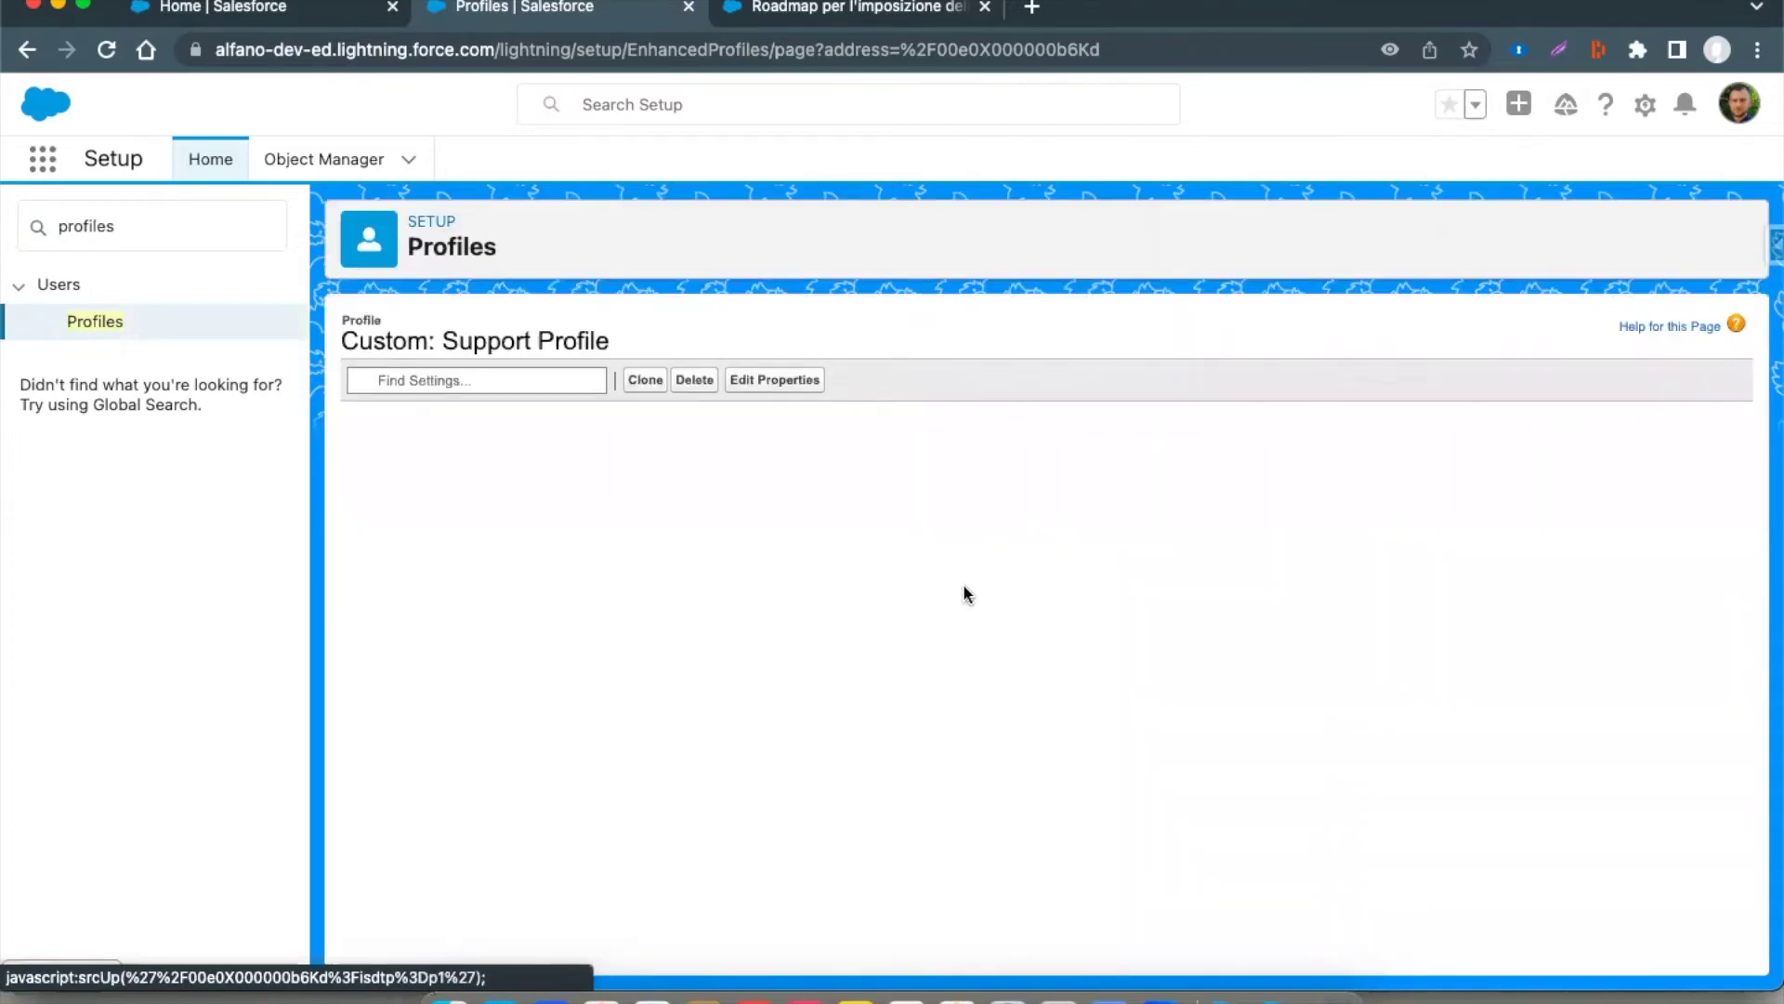
Look up Multi-Factor Authentication for User Interface Logins in the support profile's System Permissions by searching for "multi-fact".
{"action": "scroll", "coordinate": [714, 520], "scroll_direction": "down", "scroll_amount": 10}
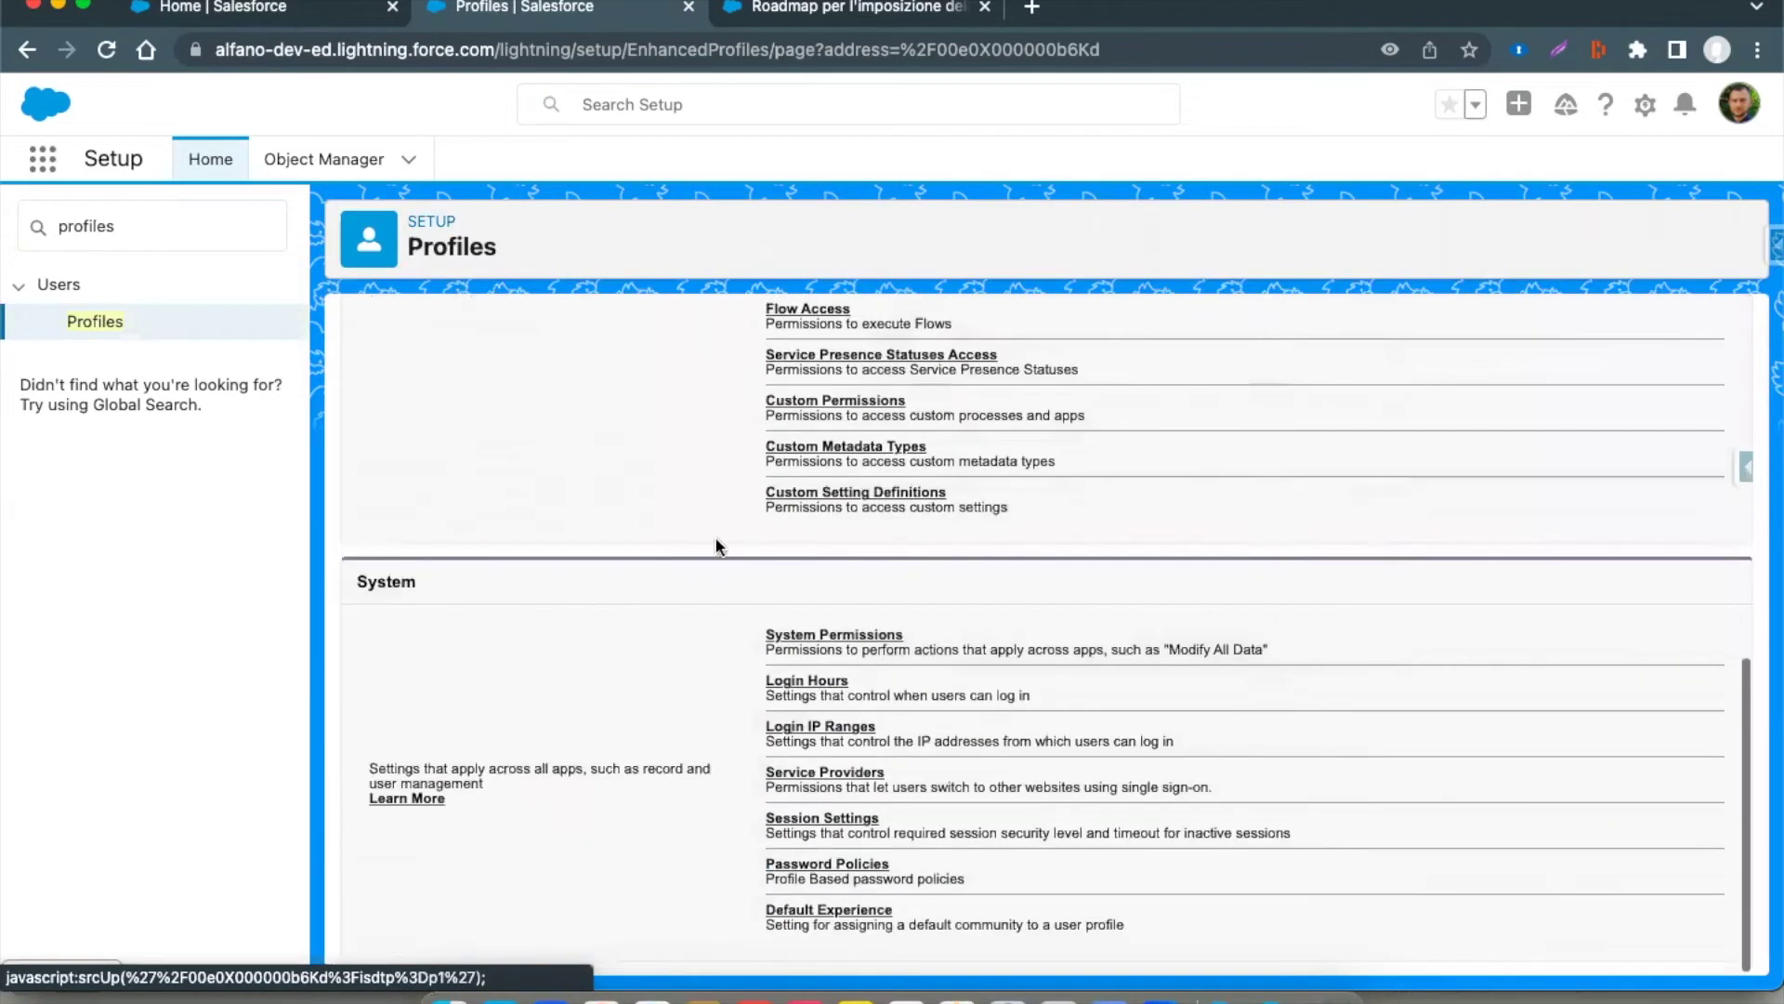
{"action": "left_click", "coordinate": [827, 635]}
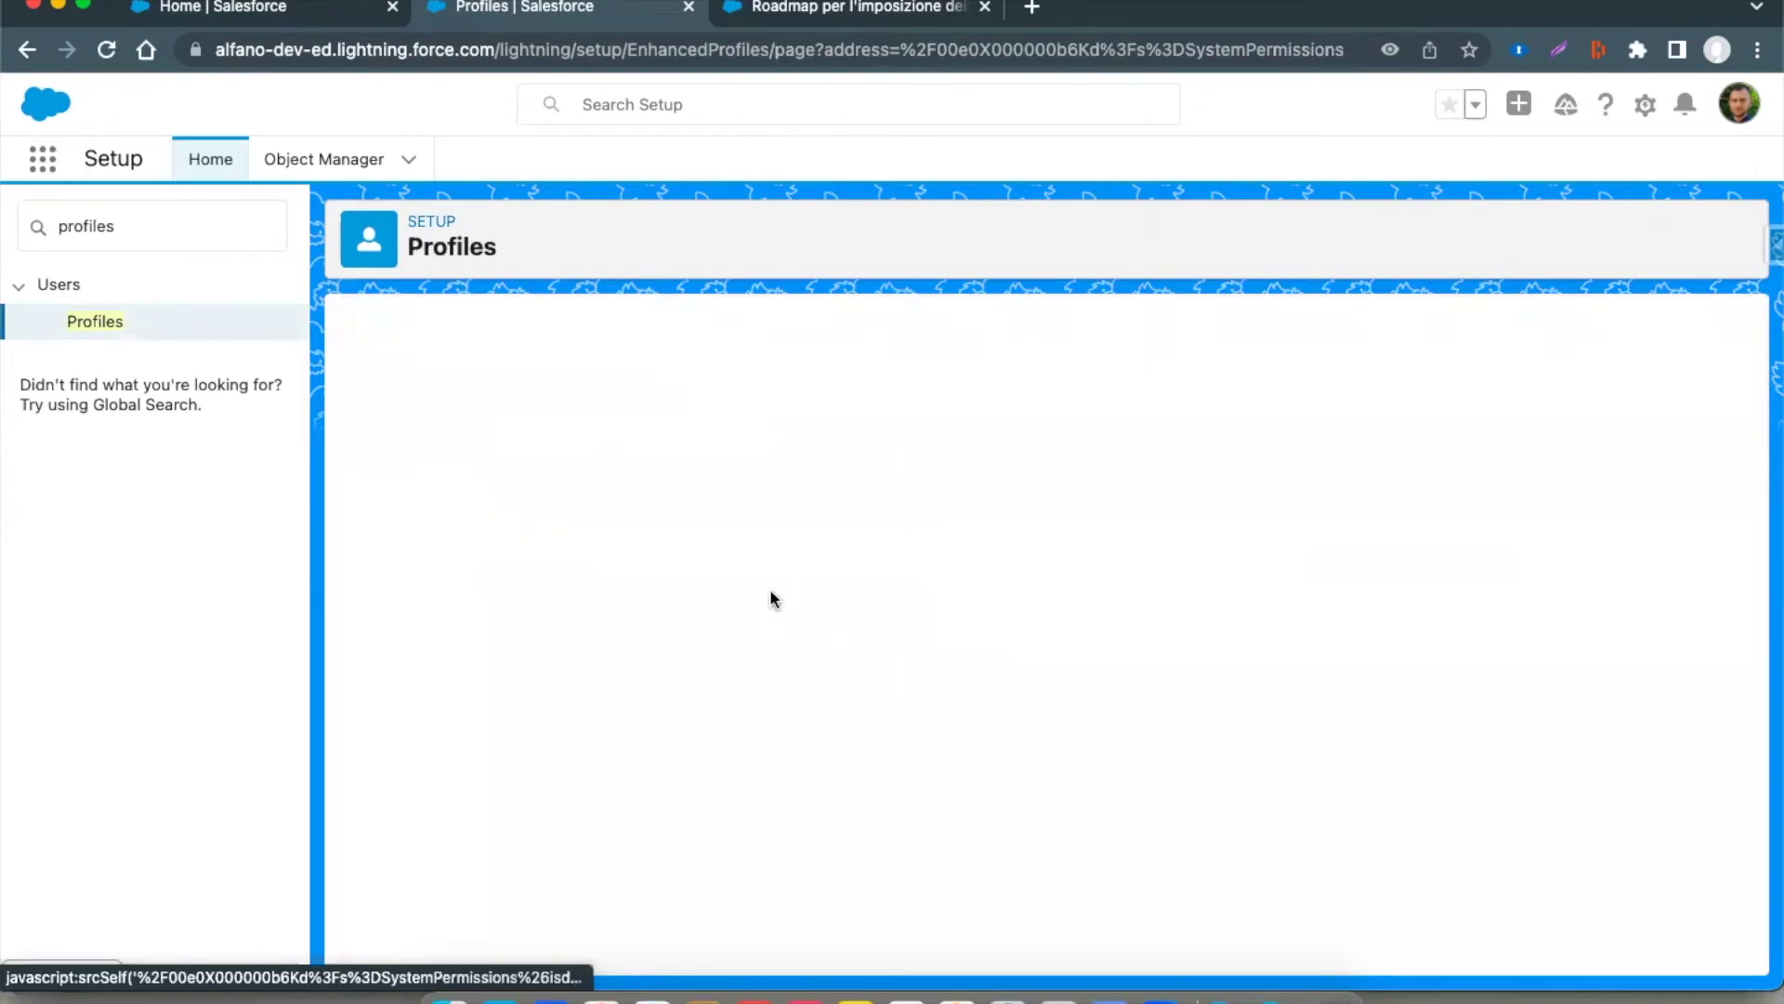
{"action": "key", "text": "super+f"}
{"action": "type", "text": "multi-fact"}
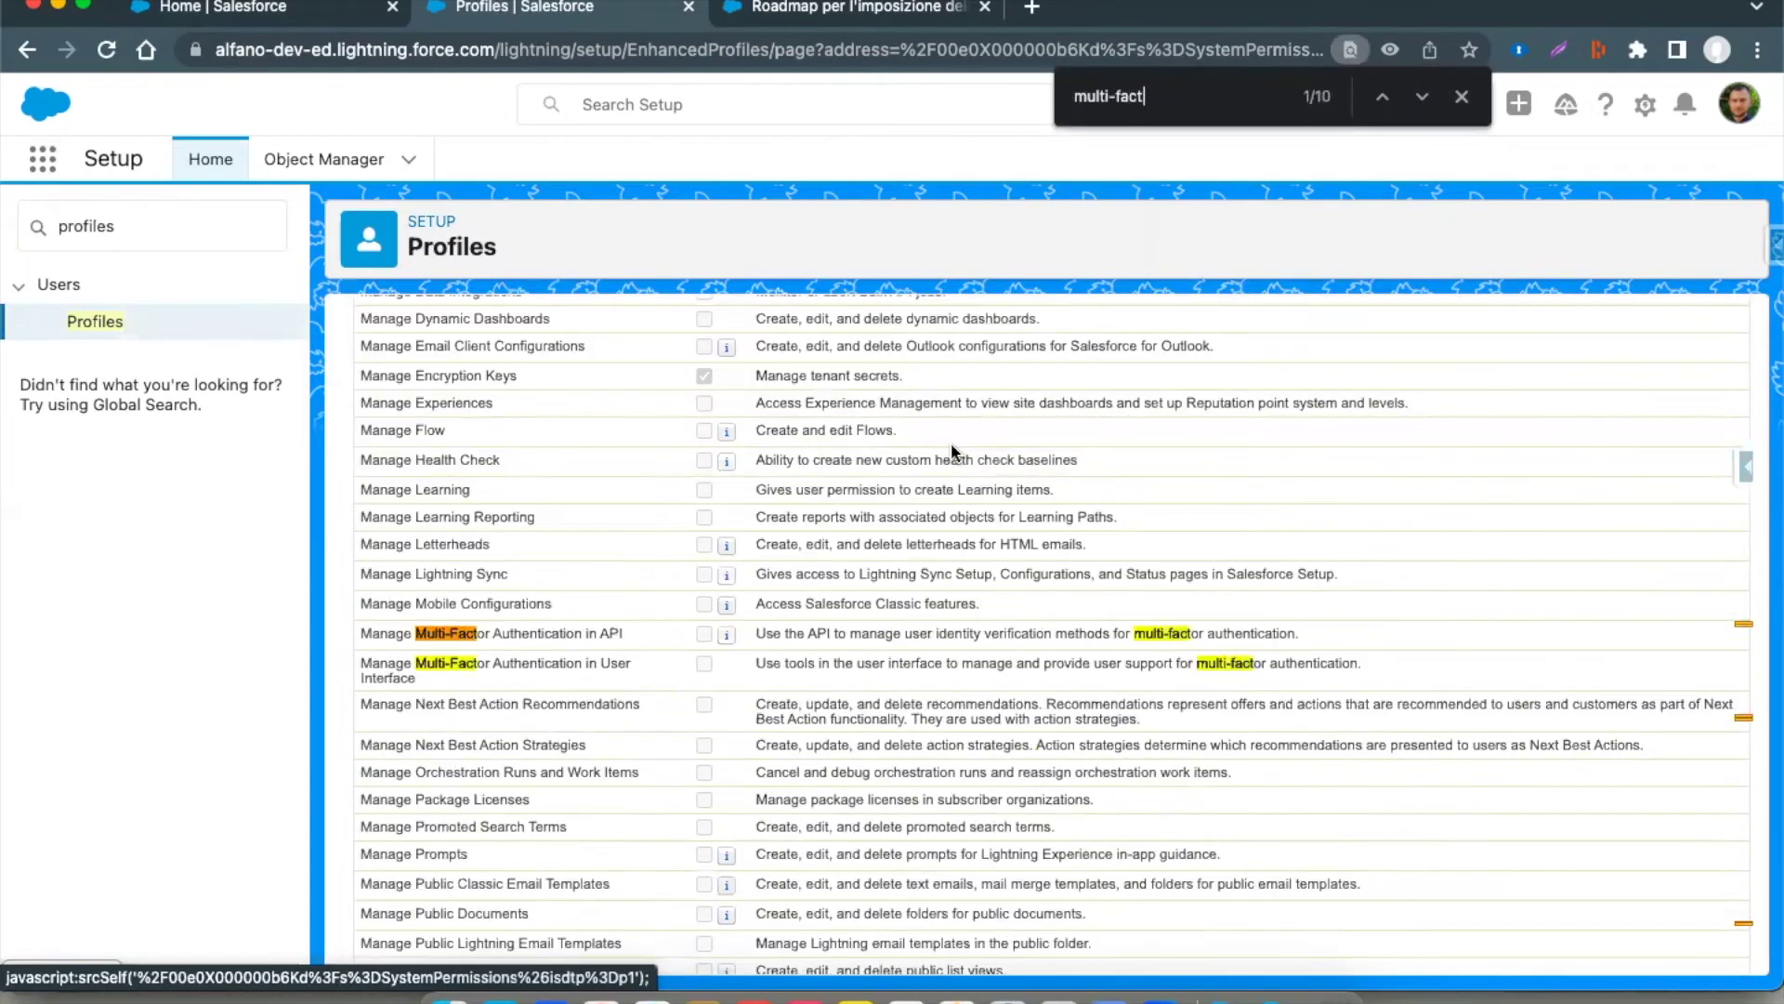
{"action": "key", "text": "Return"}
{"action": "key", "text": "Return"}
{"action": "key", "text": "Return"}
{"action": "key", "text": "Return"}
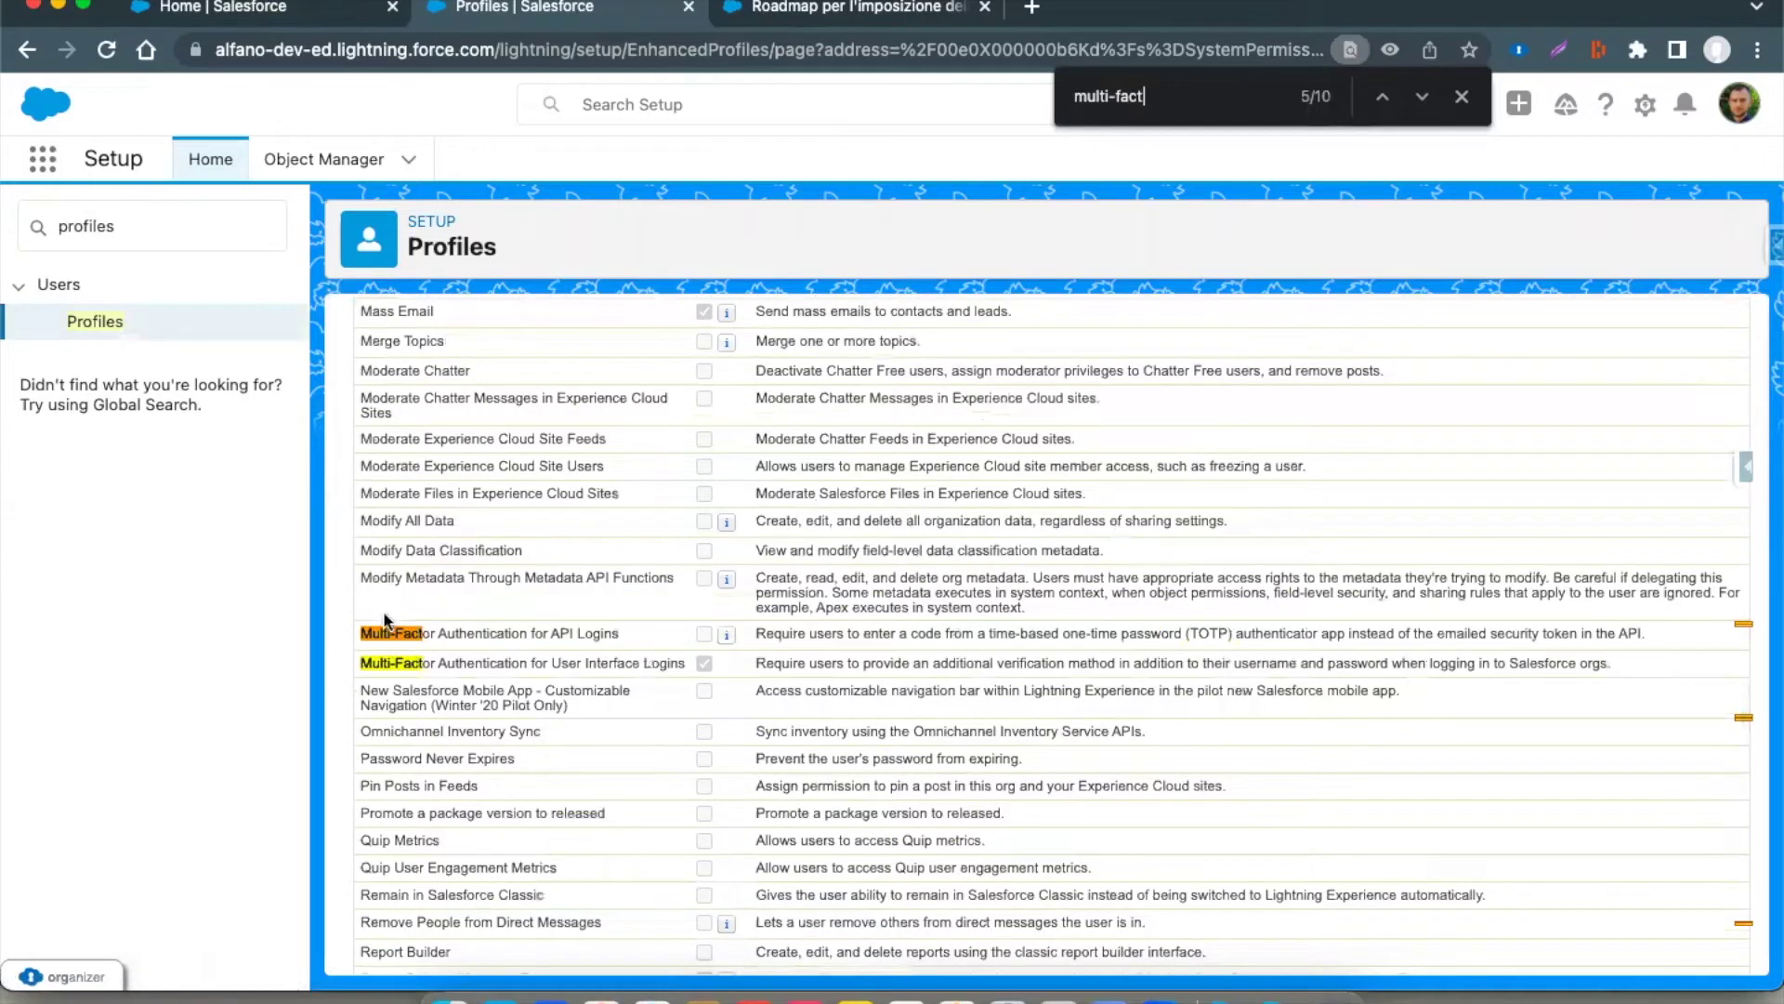
{"action": "key", "text": "Return"}
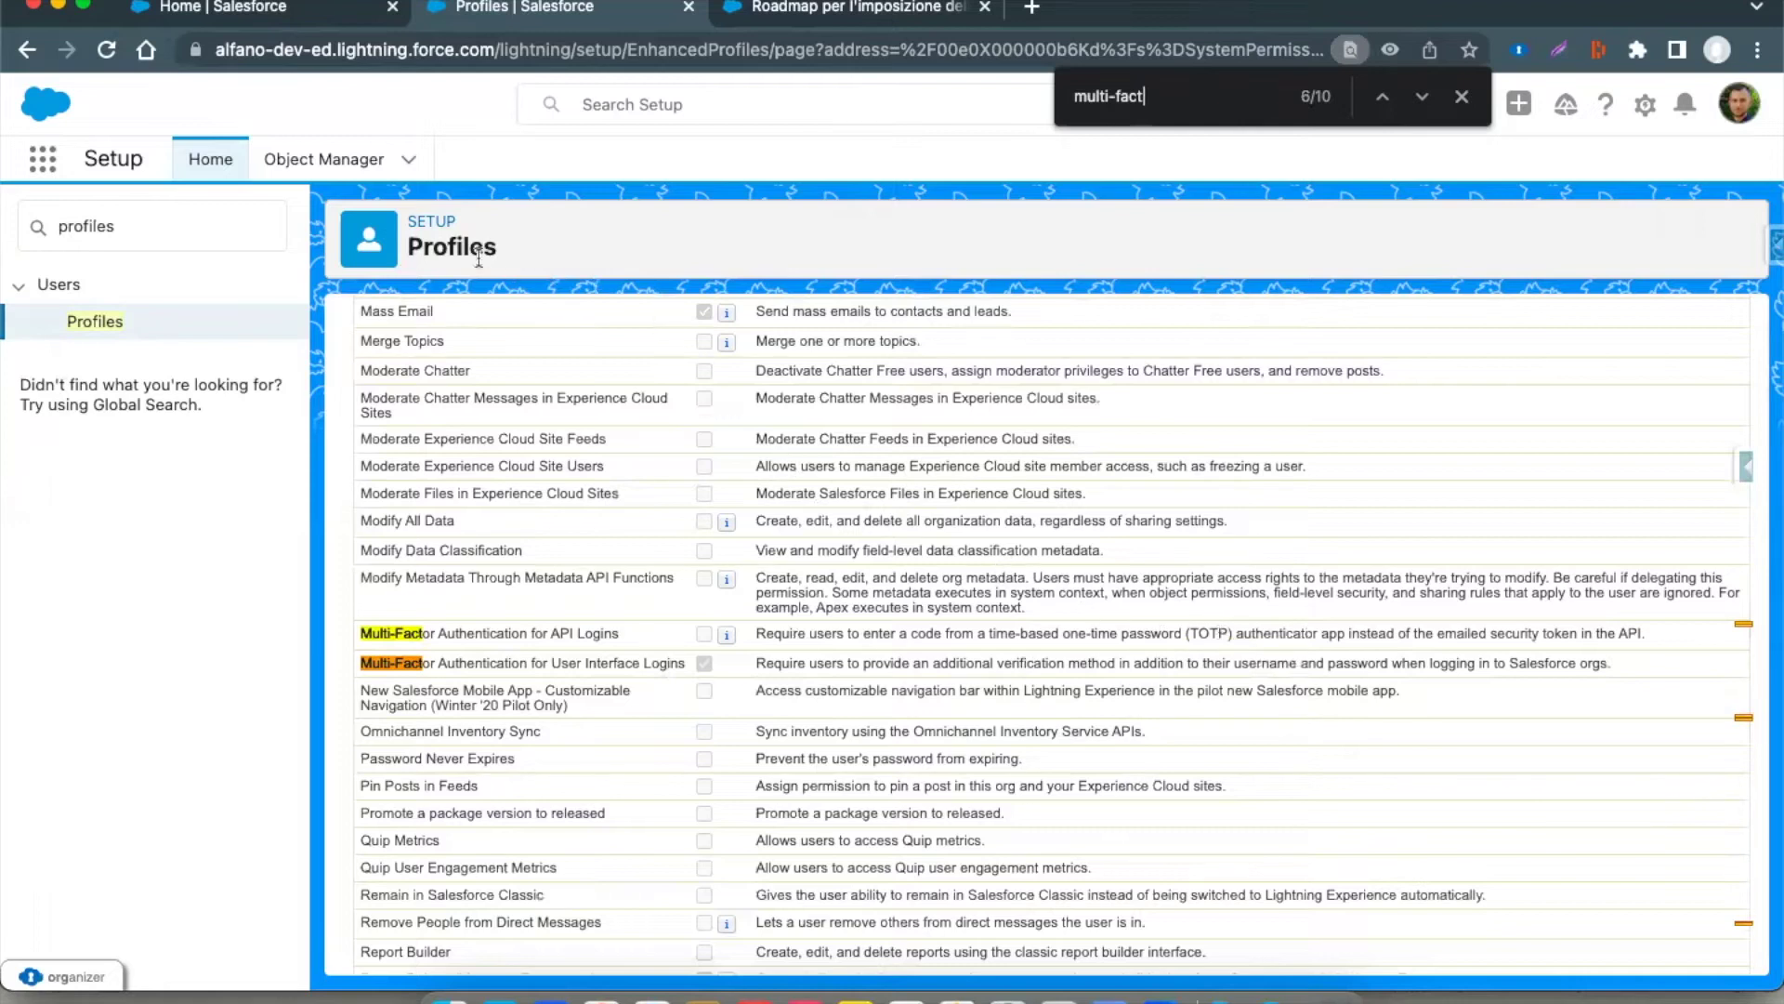
{"action": "left_click", "coordinate": [1462, 97]}
Find Permission Sets in Setup by searching for "permission" and open the System Permissions of the Abilitazione MFA set.
{"action": "double_click", "coordinate": [103, 223]}
{"action": "type", "text": "permission"}
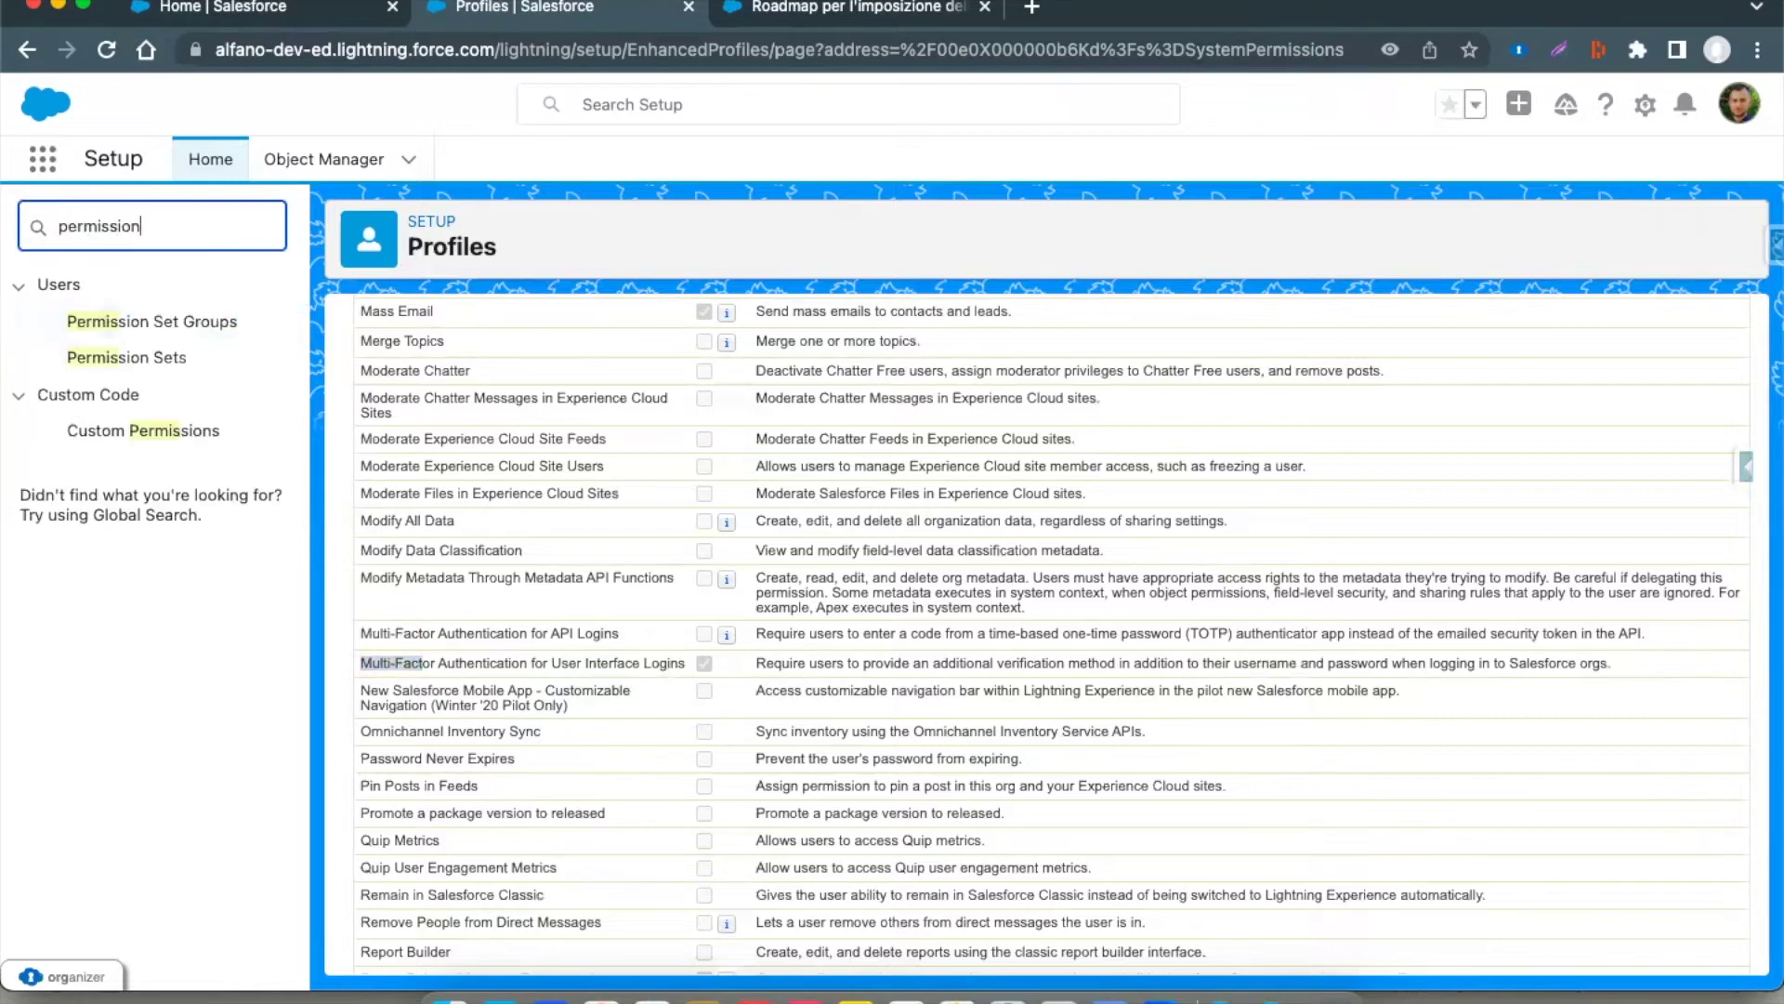
{"action": "left_click", "coordinate": [128, 362]}
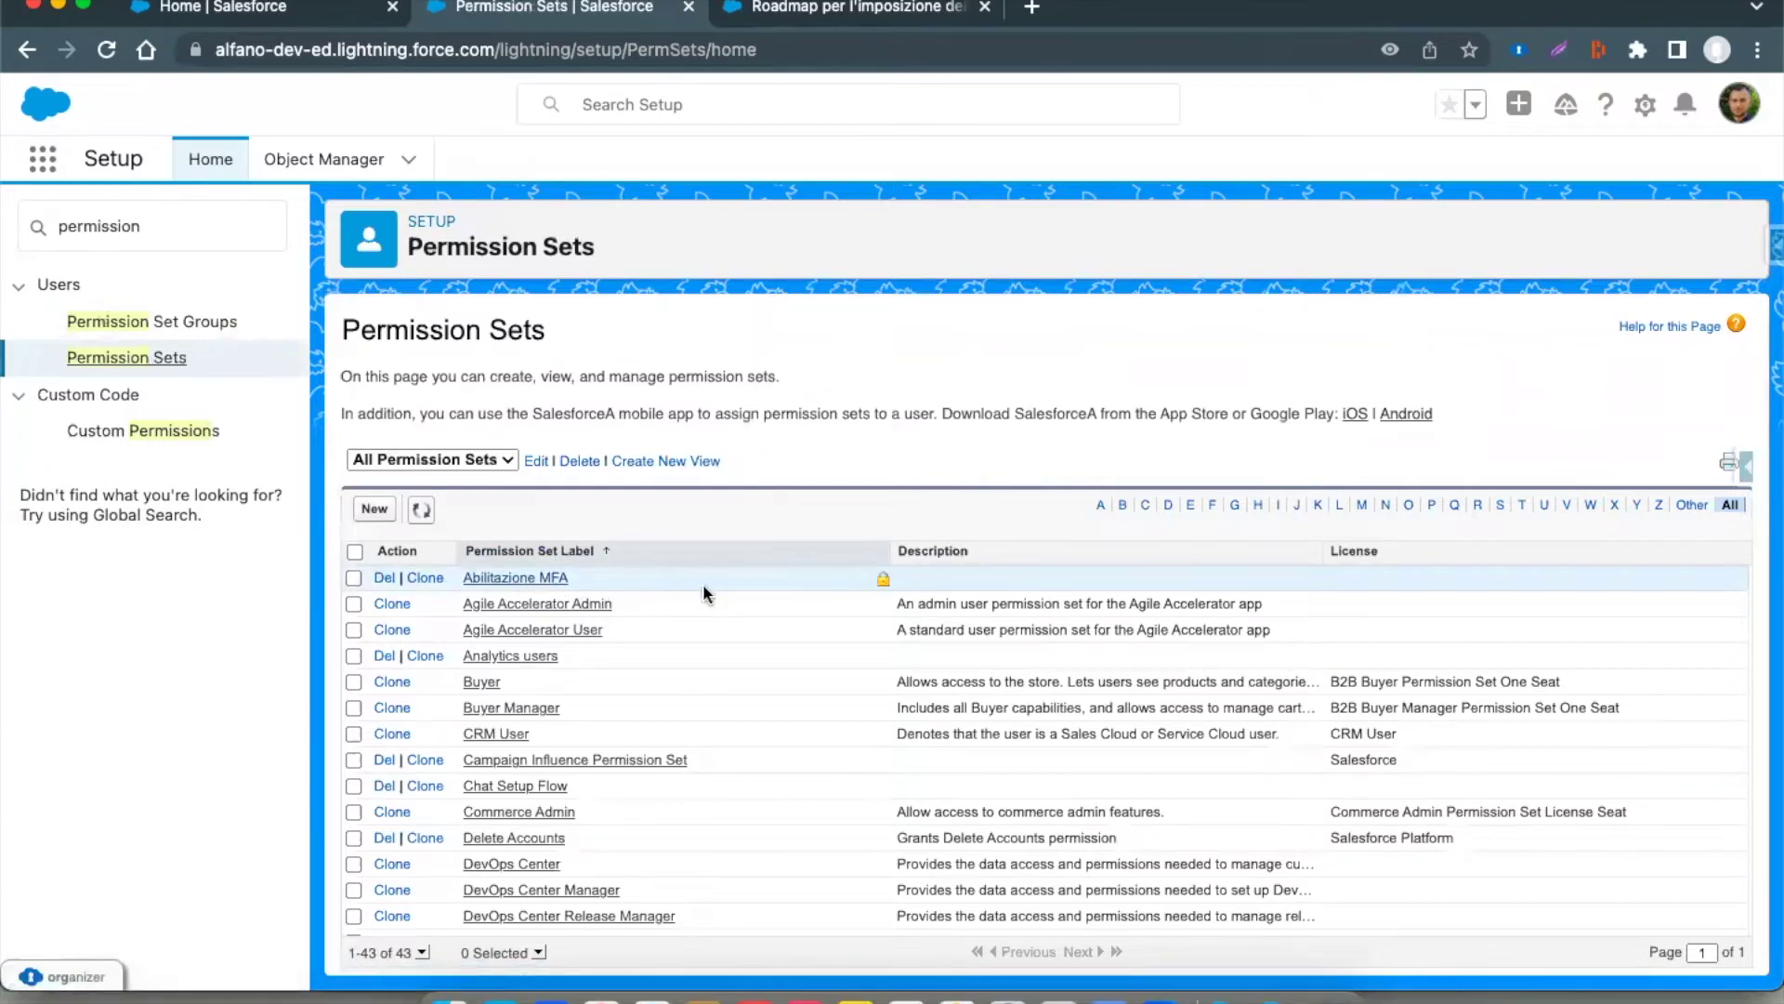
{"action": "left_click", "coordinate": [529, 579]}
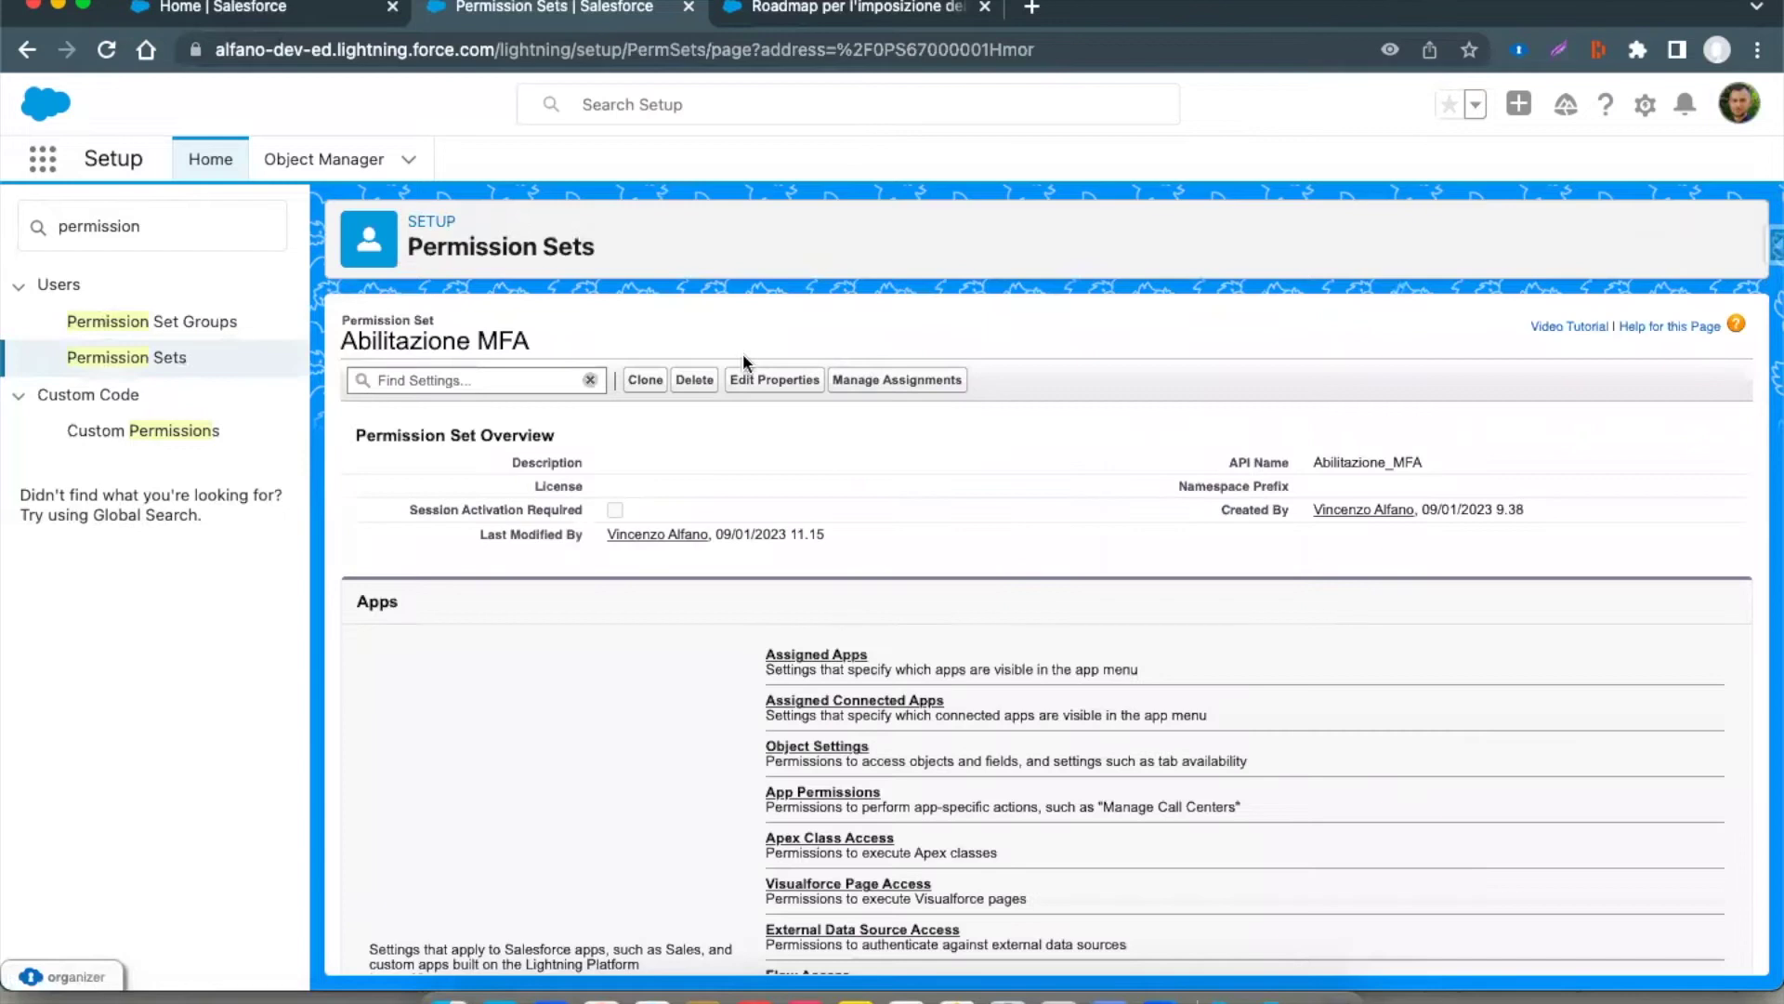
{"action": "scroll", "coordinate": [1007, 392], "scroll_direction": "down", "scroll_amount": 5}
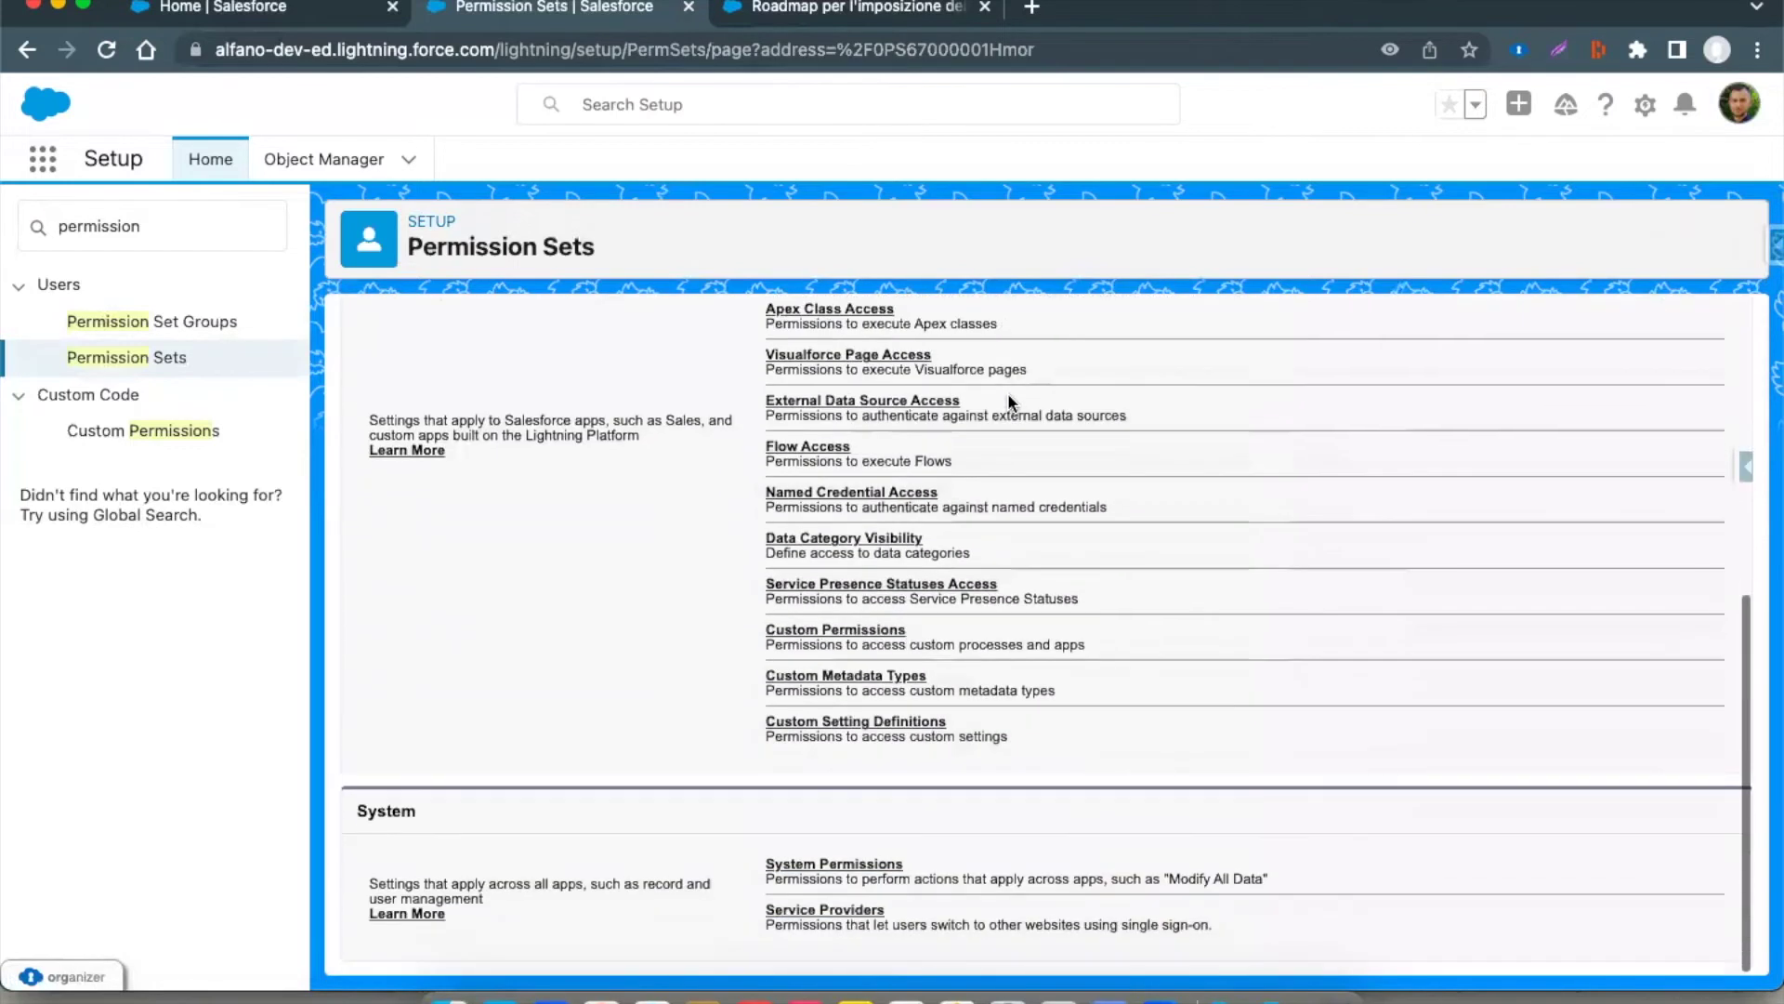
{"action": "left_click", "coordinate": [790, 861]}
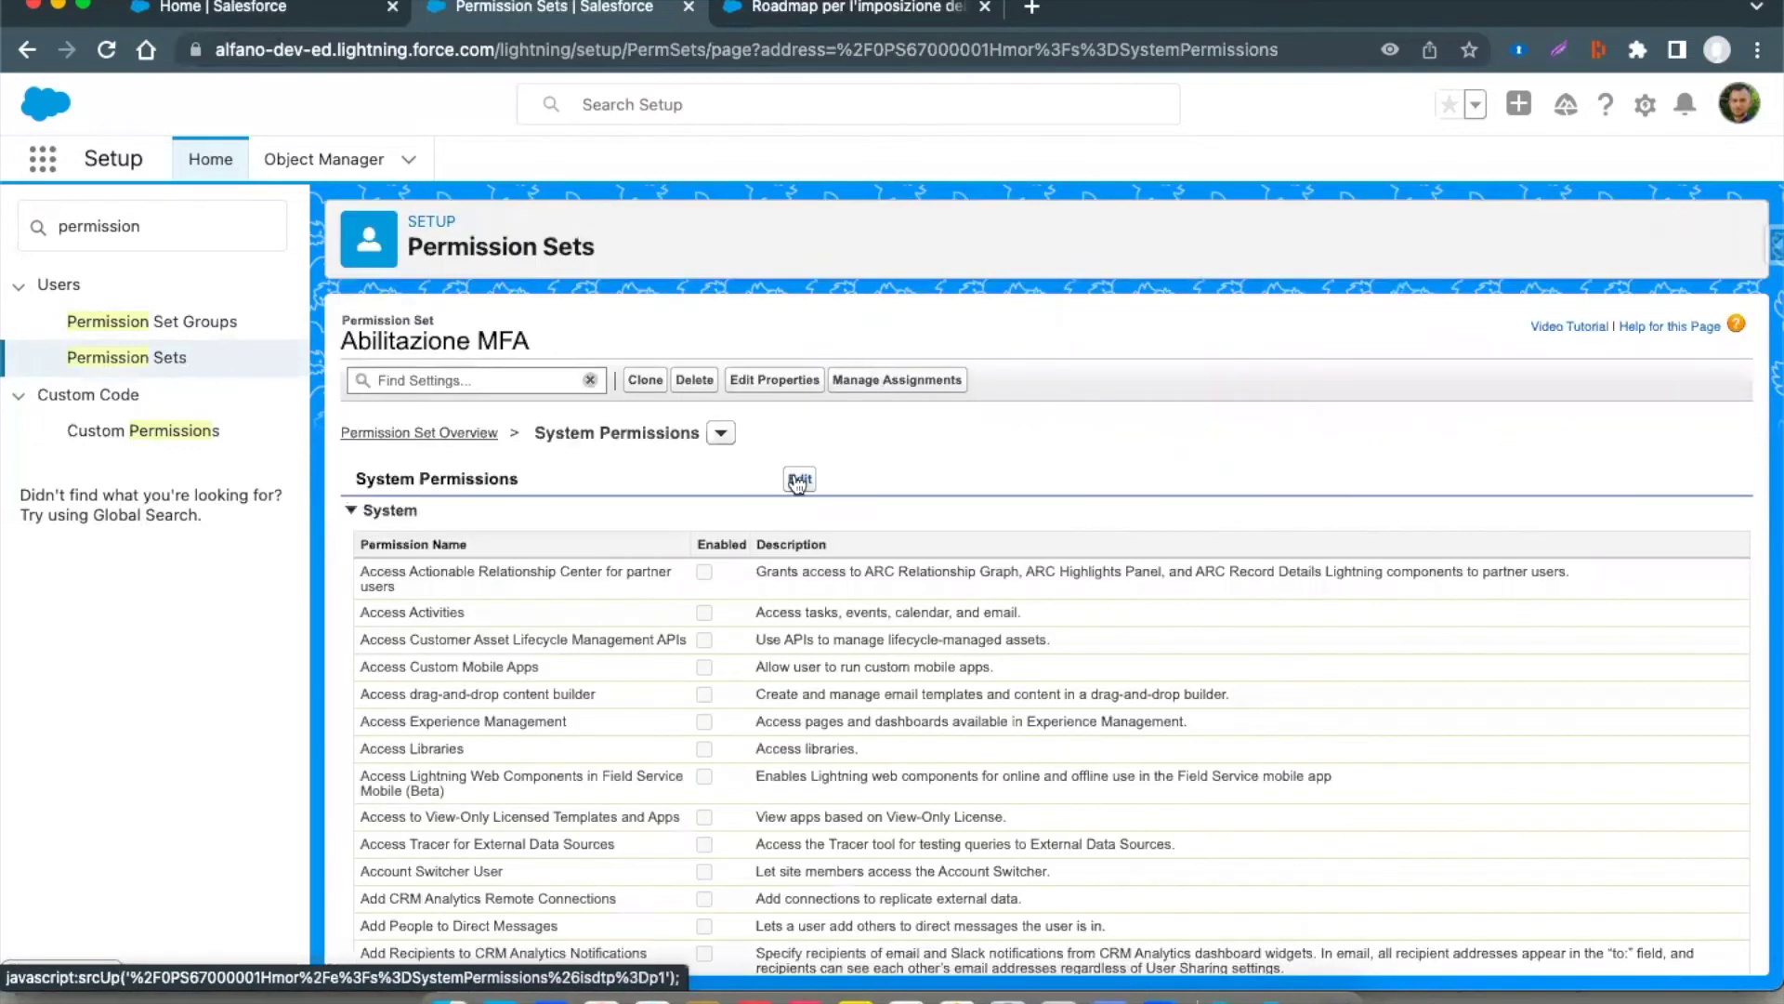
Enable Multi-Factor Authentication for User Interface Logins in the Abilitazione MFA permission set and save the change.
{"action": "left_click", "coordinate": [797, 472]}
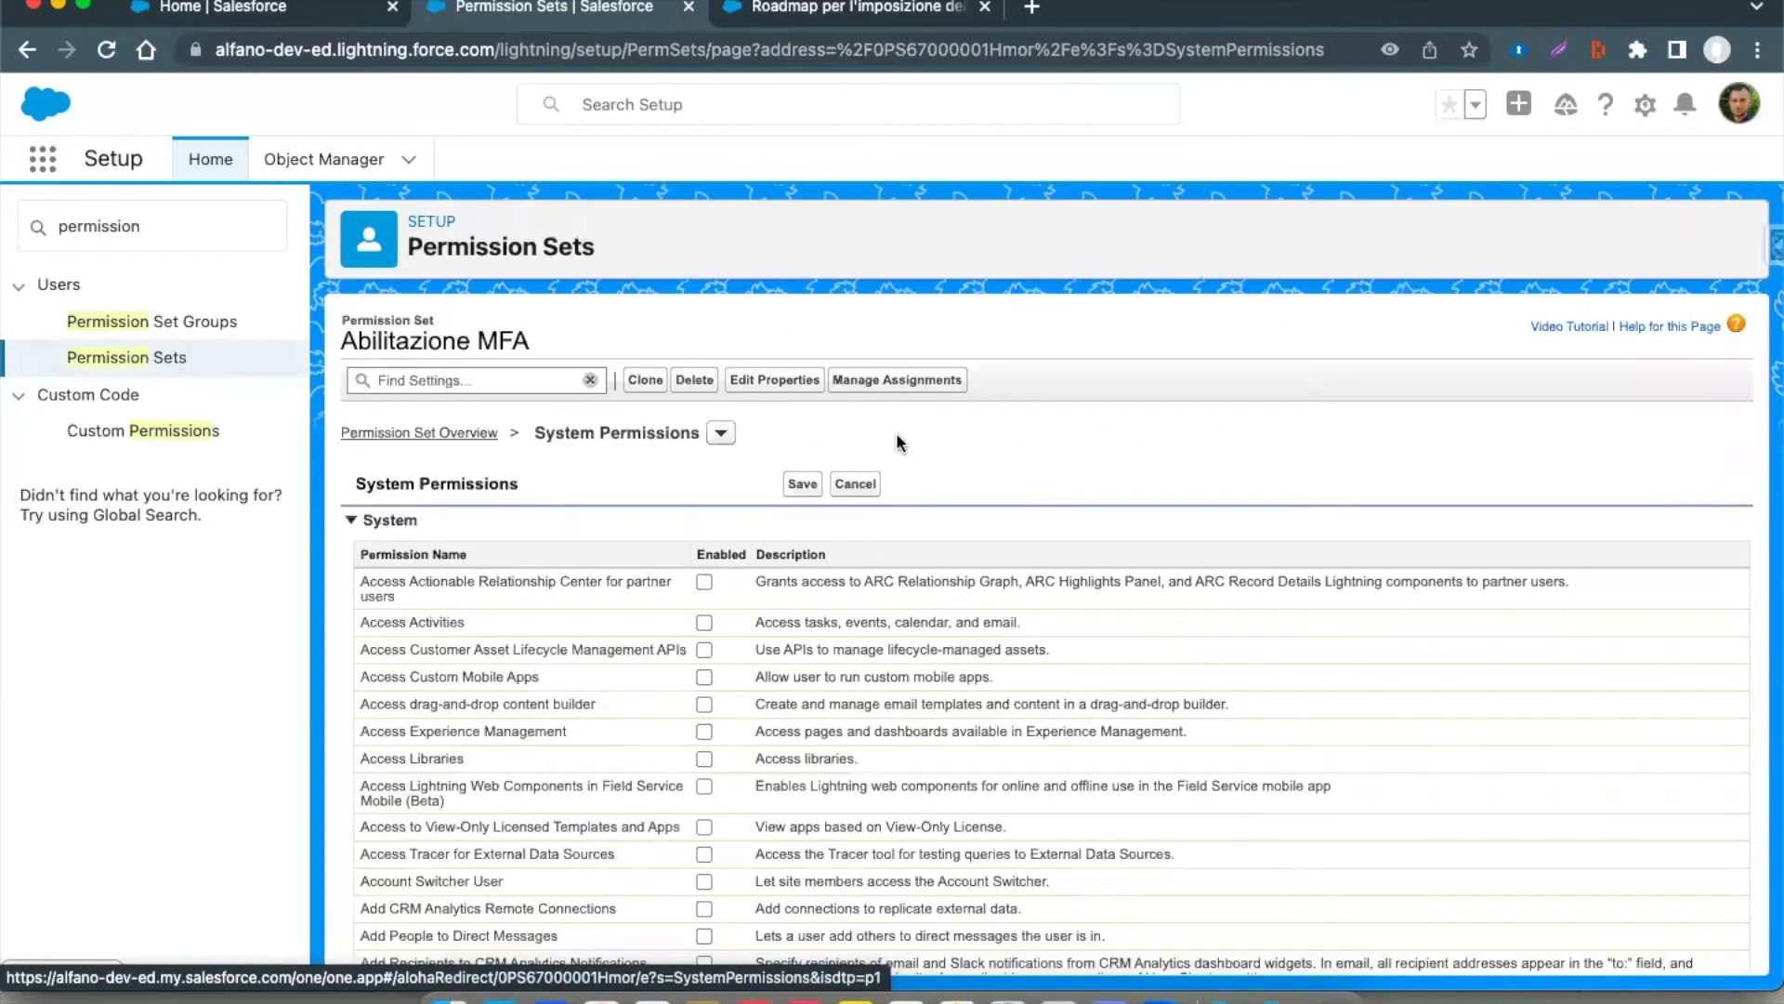
{"action": "key", "text": "super+f"}
{"action": "key", "text": "Return"}
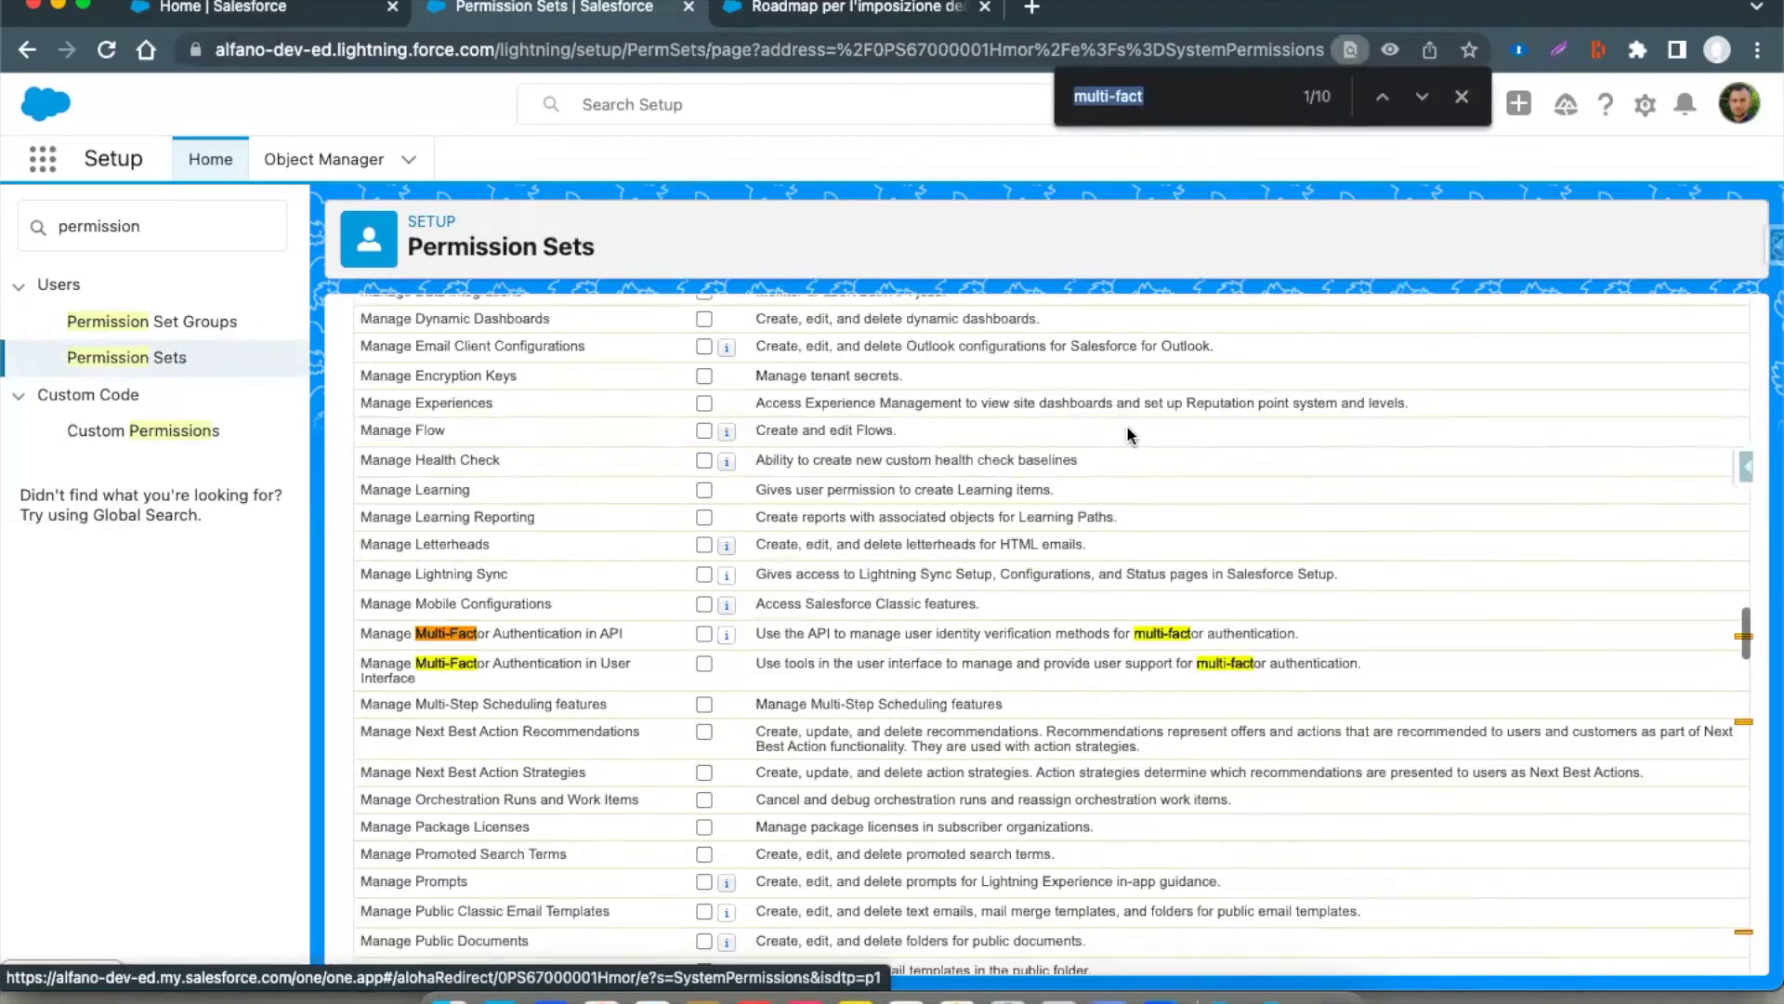
{"action": "key", "text": "Return"}
{"action": "key", "text": "Return"}
{"action": "key", "text": "Return"}
{"action": "key", "text": "Return"}
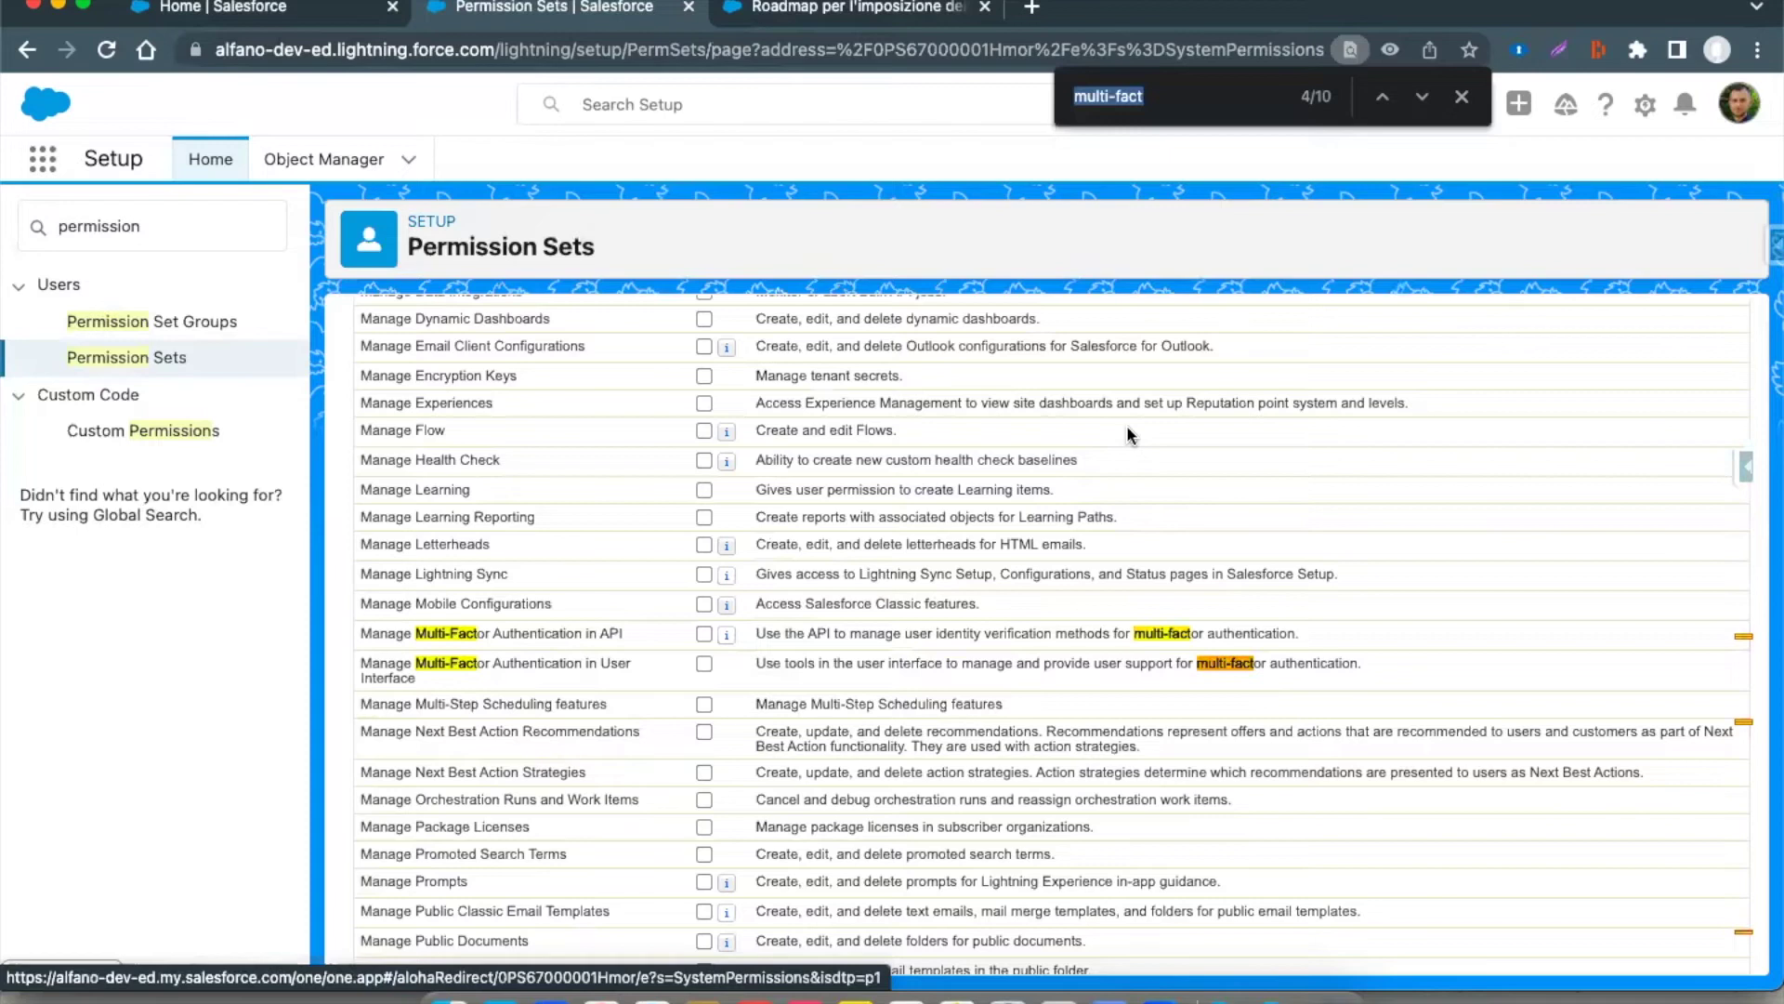
{"action": "key", "text": "Return"}
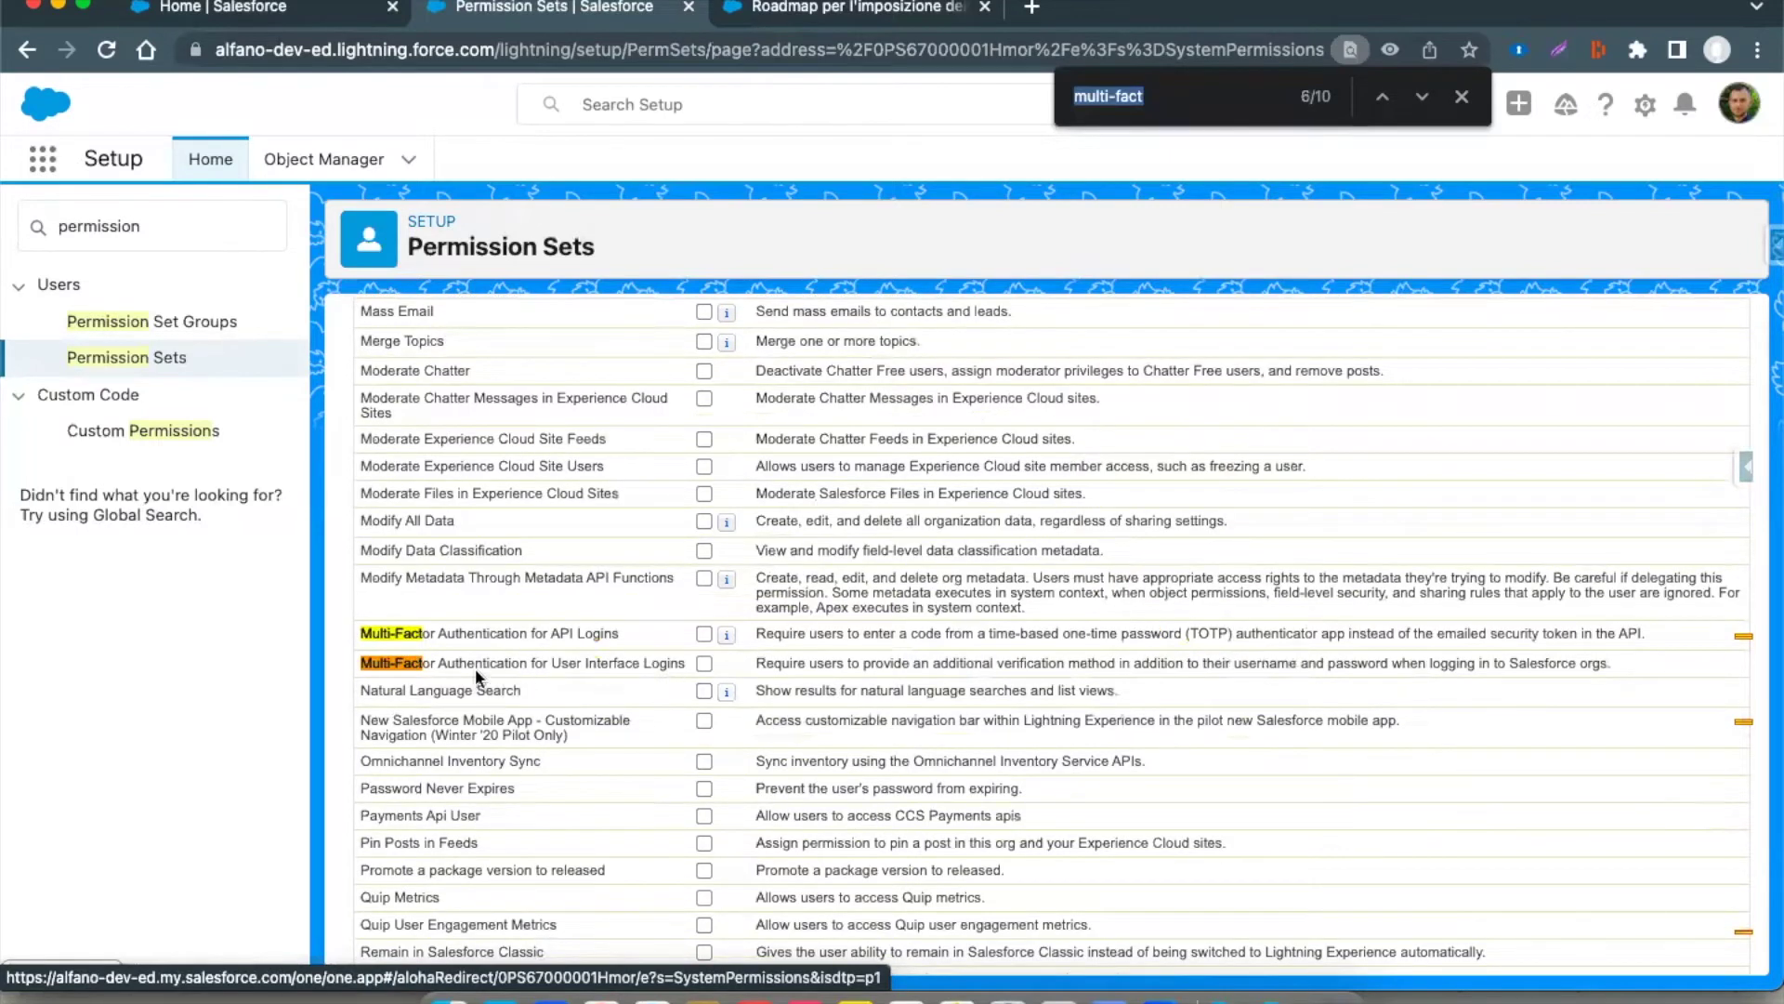
{"action": "left_click", "coordinate": [705, 662]}
{"action": "scroll", "coordinate": [925, 442], "scroll_direction": "down", "scroll_amount": 4}
{"action": "scroll", "coordinate": [925, 442], "scroll_direction": "up", "scroll_amount": 3}
{"action": "scroll", "coordinate": [925, 441], "scroll_direction": "up", "scroll_amount": 10}
{"action": "left_click", "coordinate": [803, 484]}
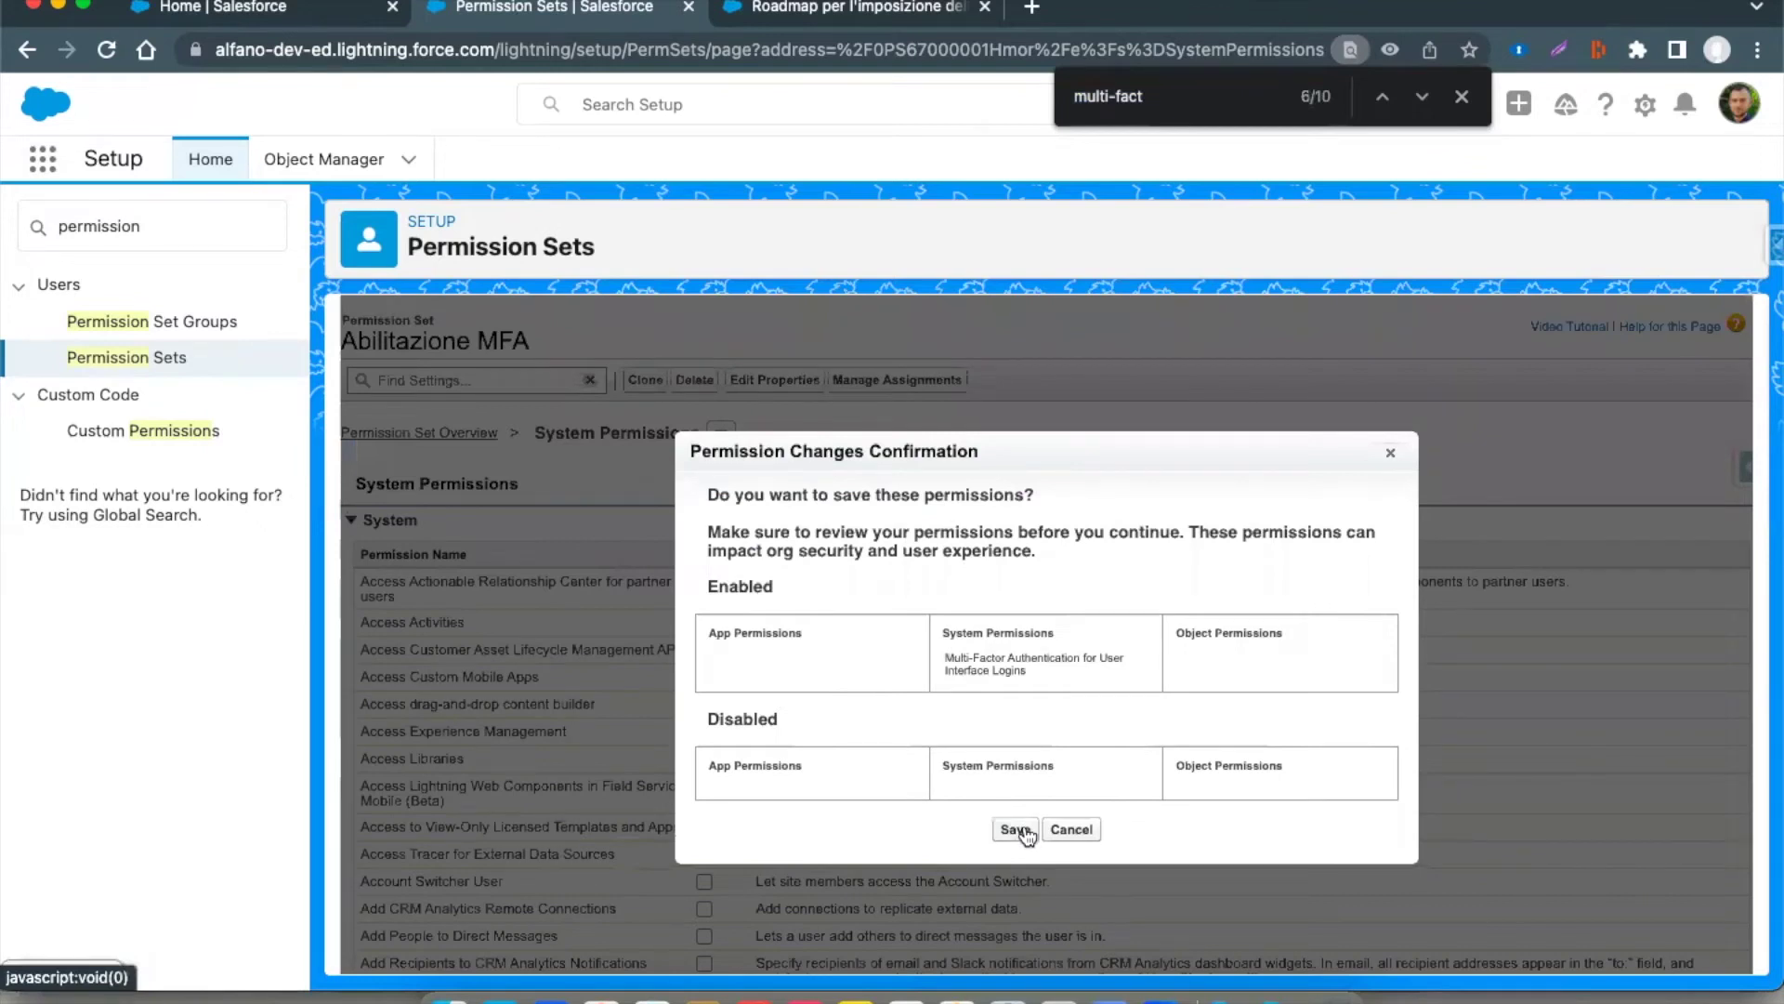
{"action": "left_click", "coordinate": [1025, 832]}
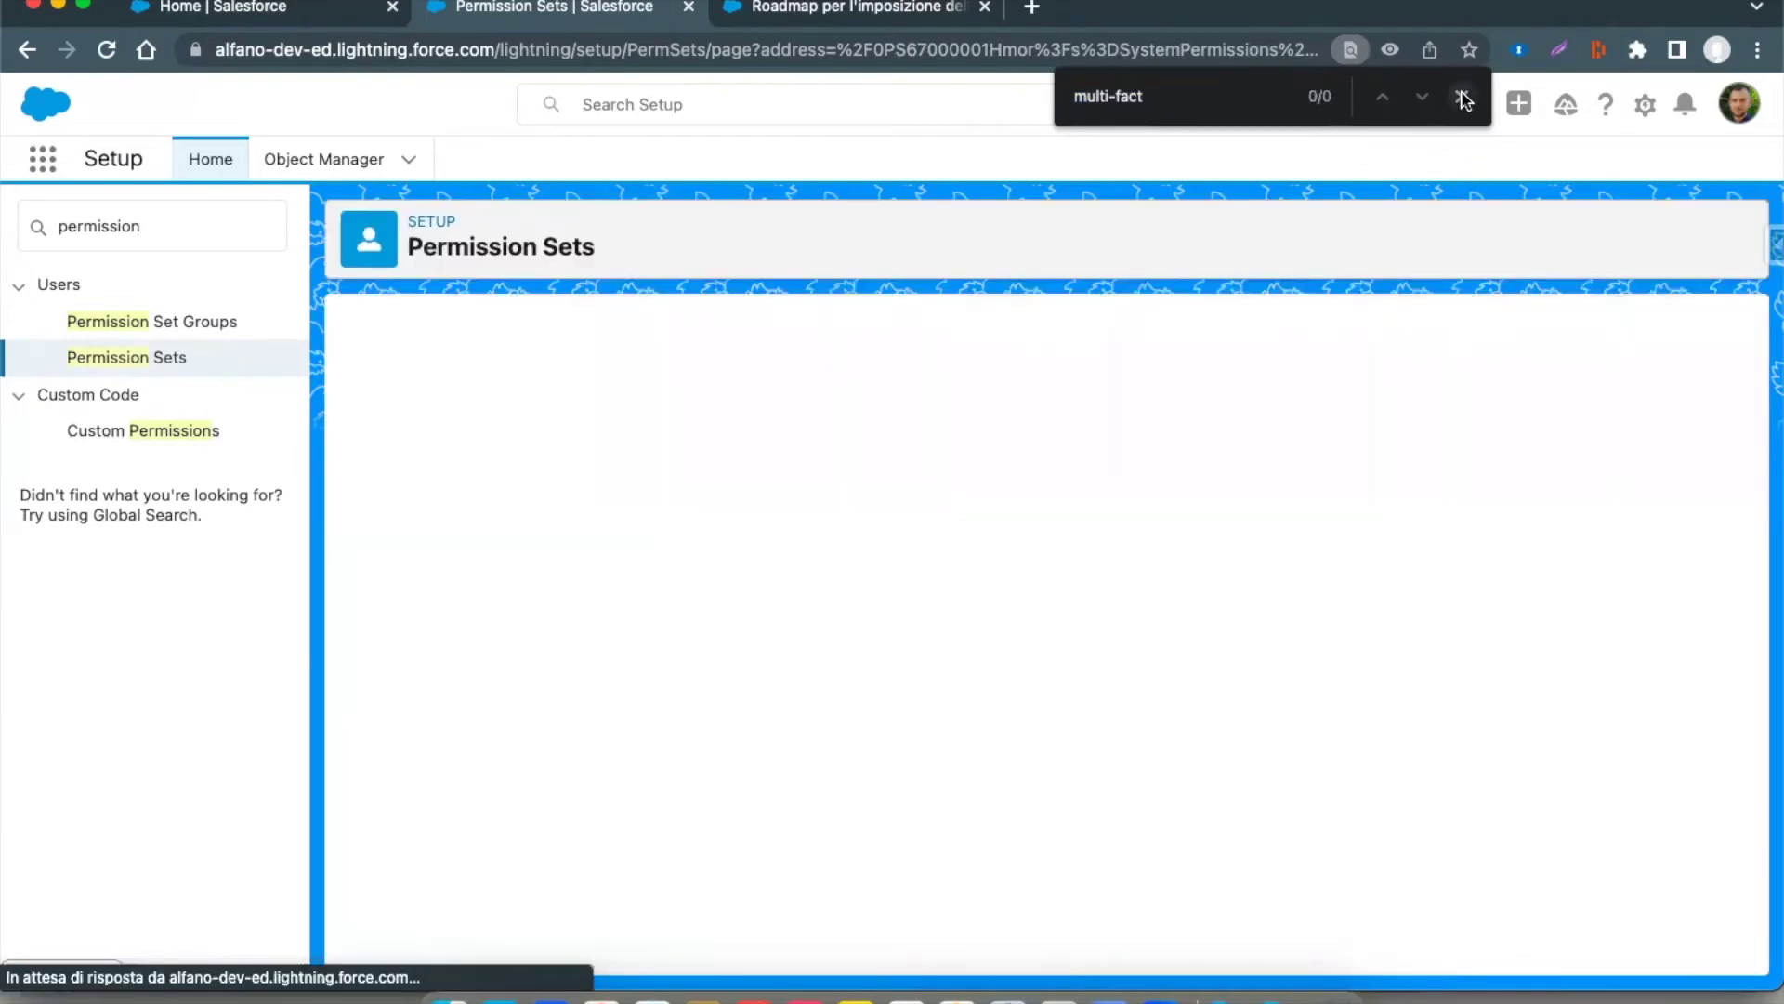
{"action": "left_click", "coordinate": [1462, 98]}
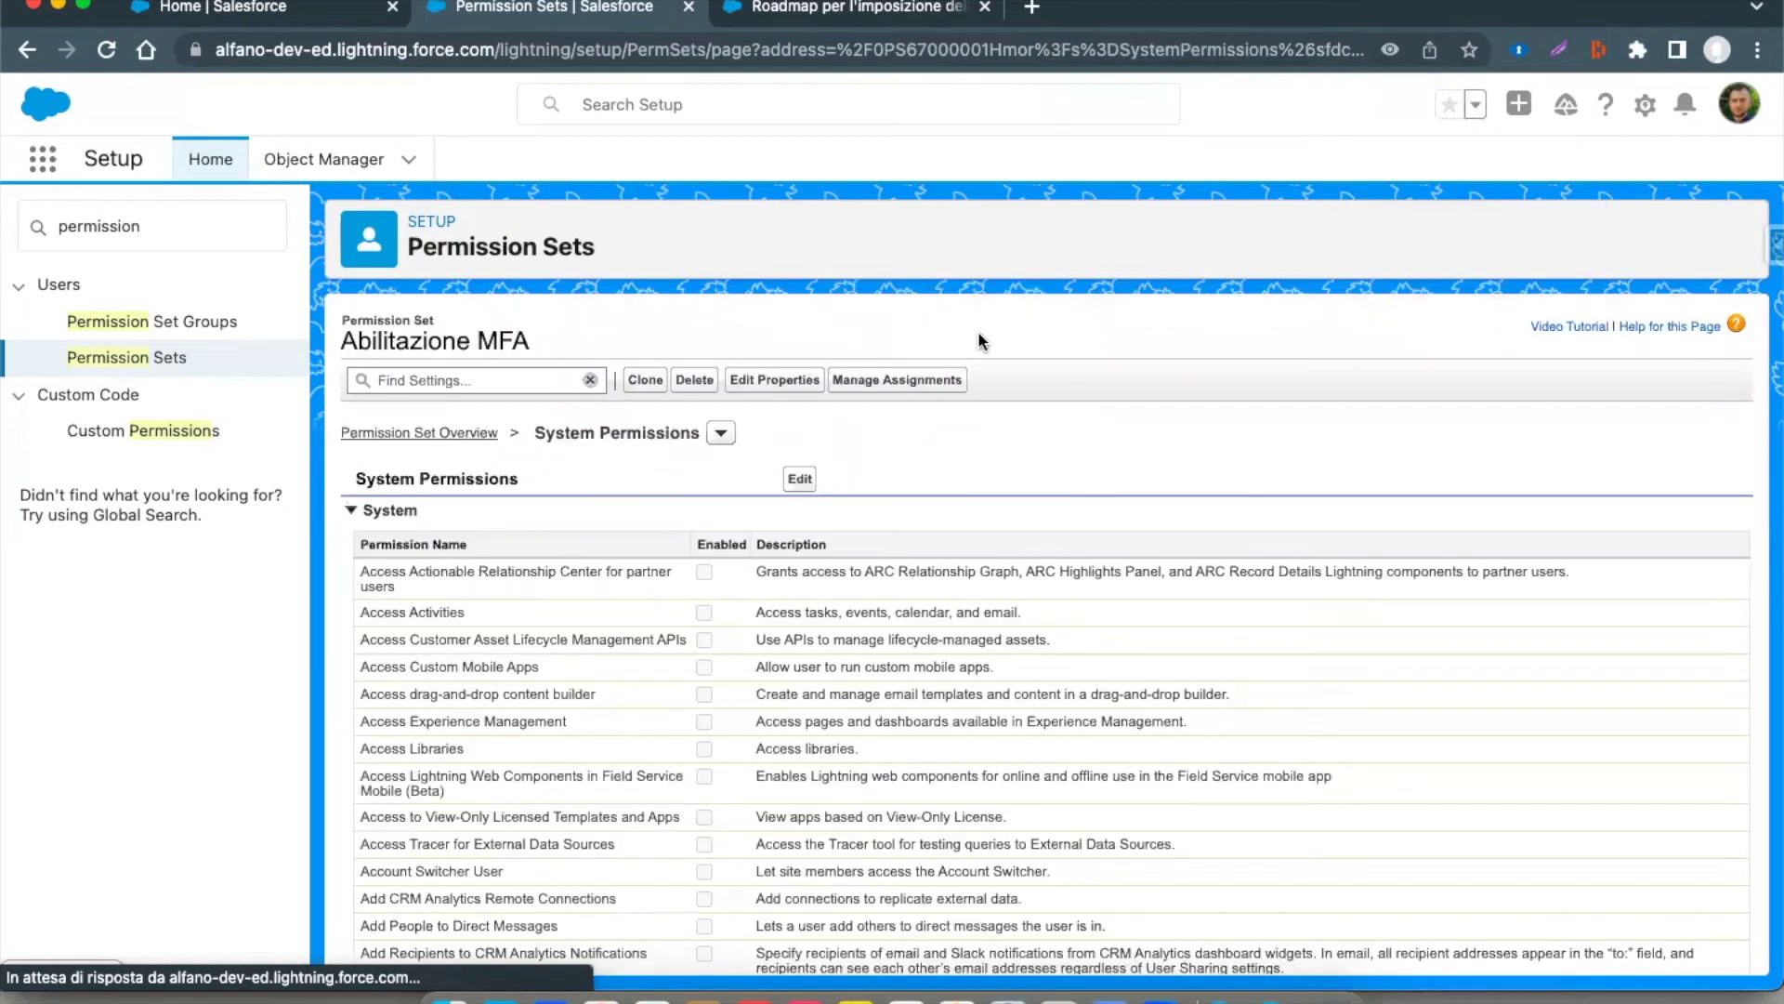
Begin a new assignment for the Abilitazione MFA permission set and select the first user in the Recently Viewed list.
{"action": "left_click", "coordinate": [950, 381]}
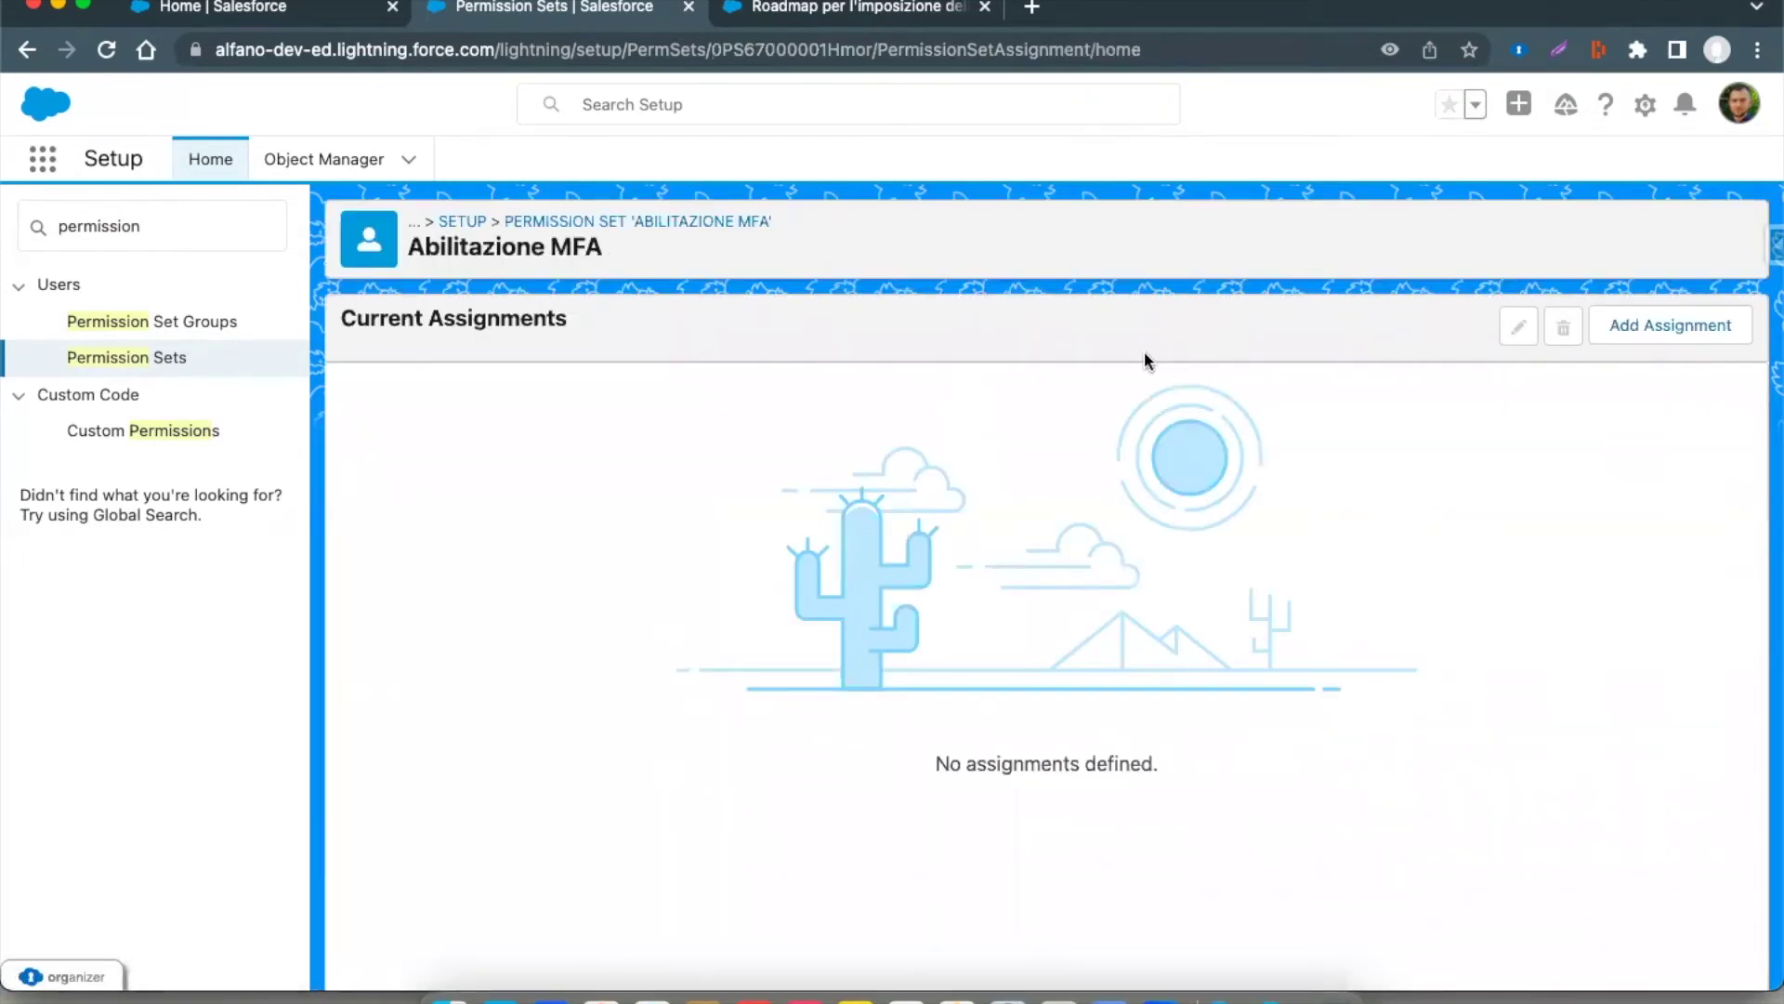
{"action": "left_click", "coordinate": [1723, 327]}
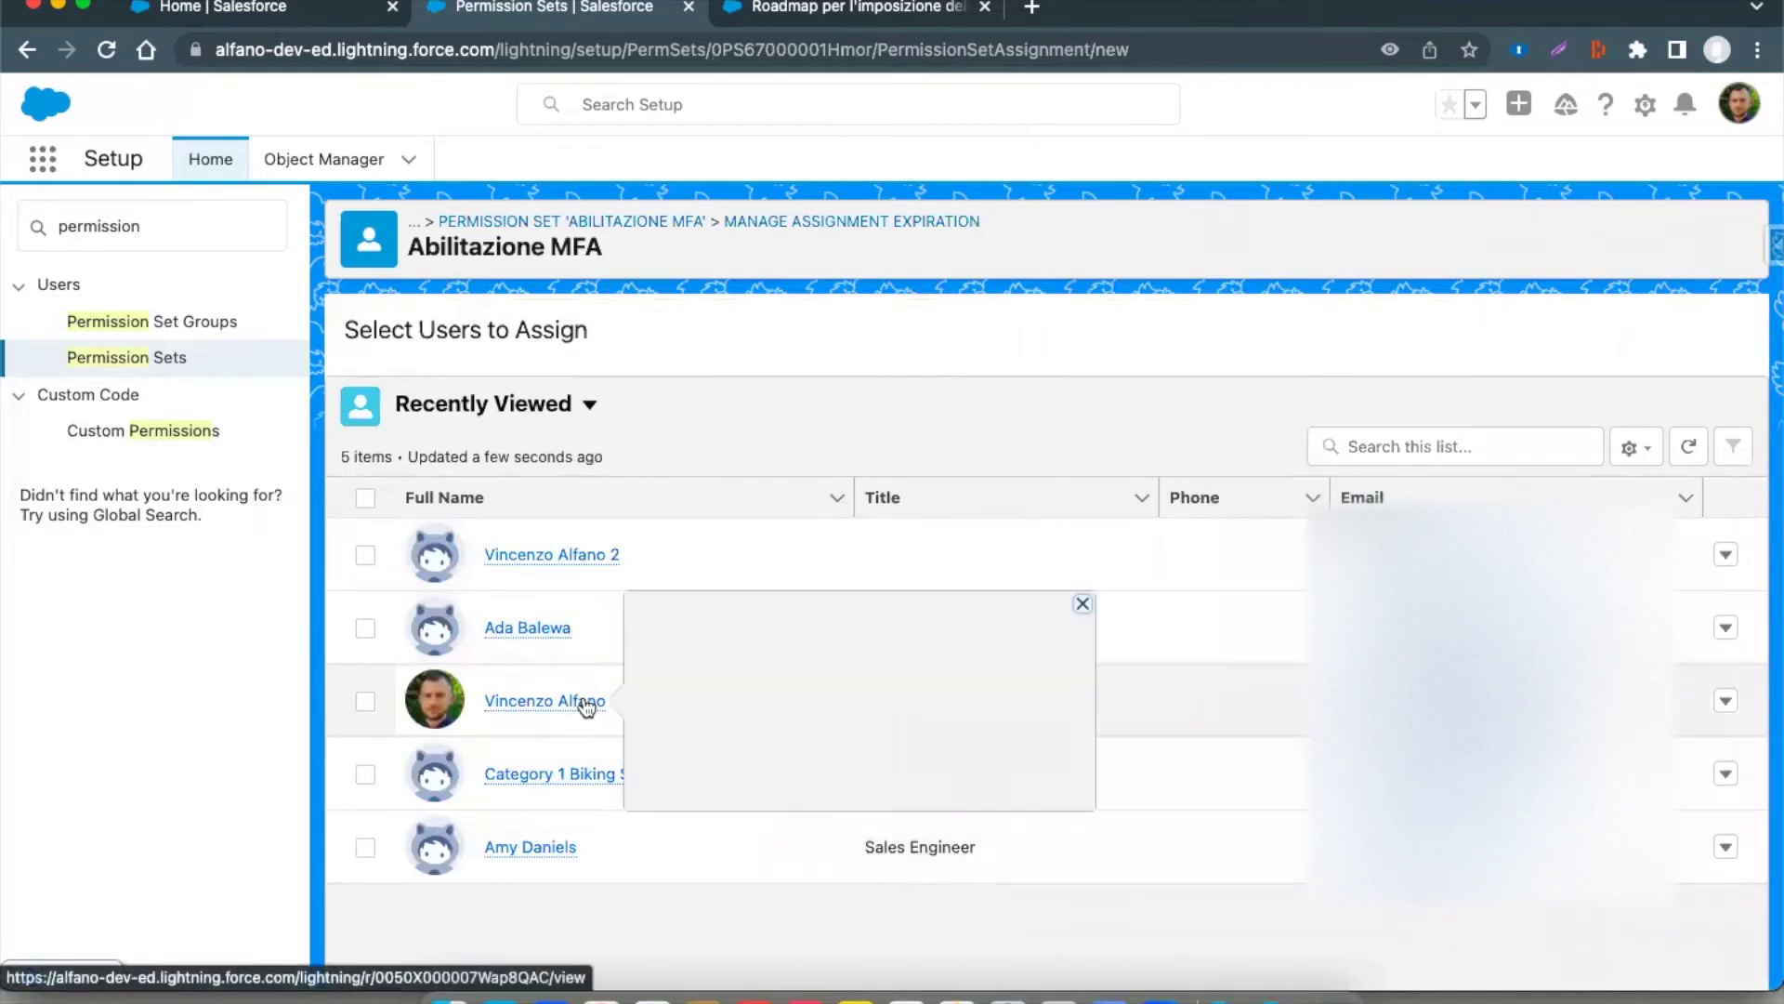
{"action": "left_click", "coordinate": [364, 555]}
{"action": "scroll", "coordinate": [1529, 567], "scroll_direction": "down", "scroll_amount": 3}
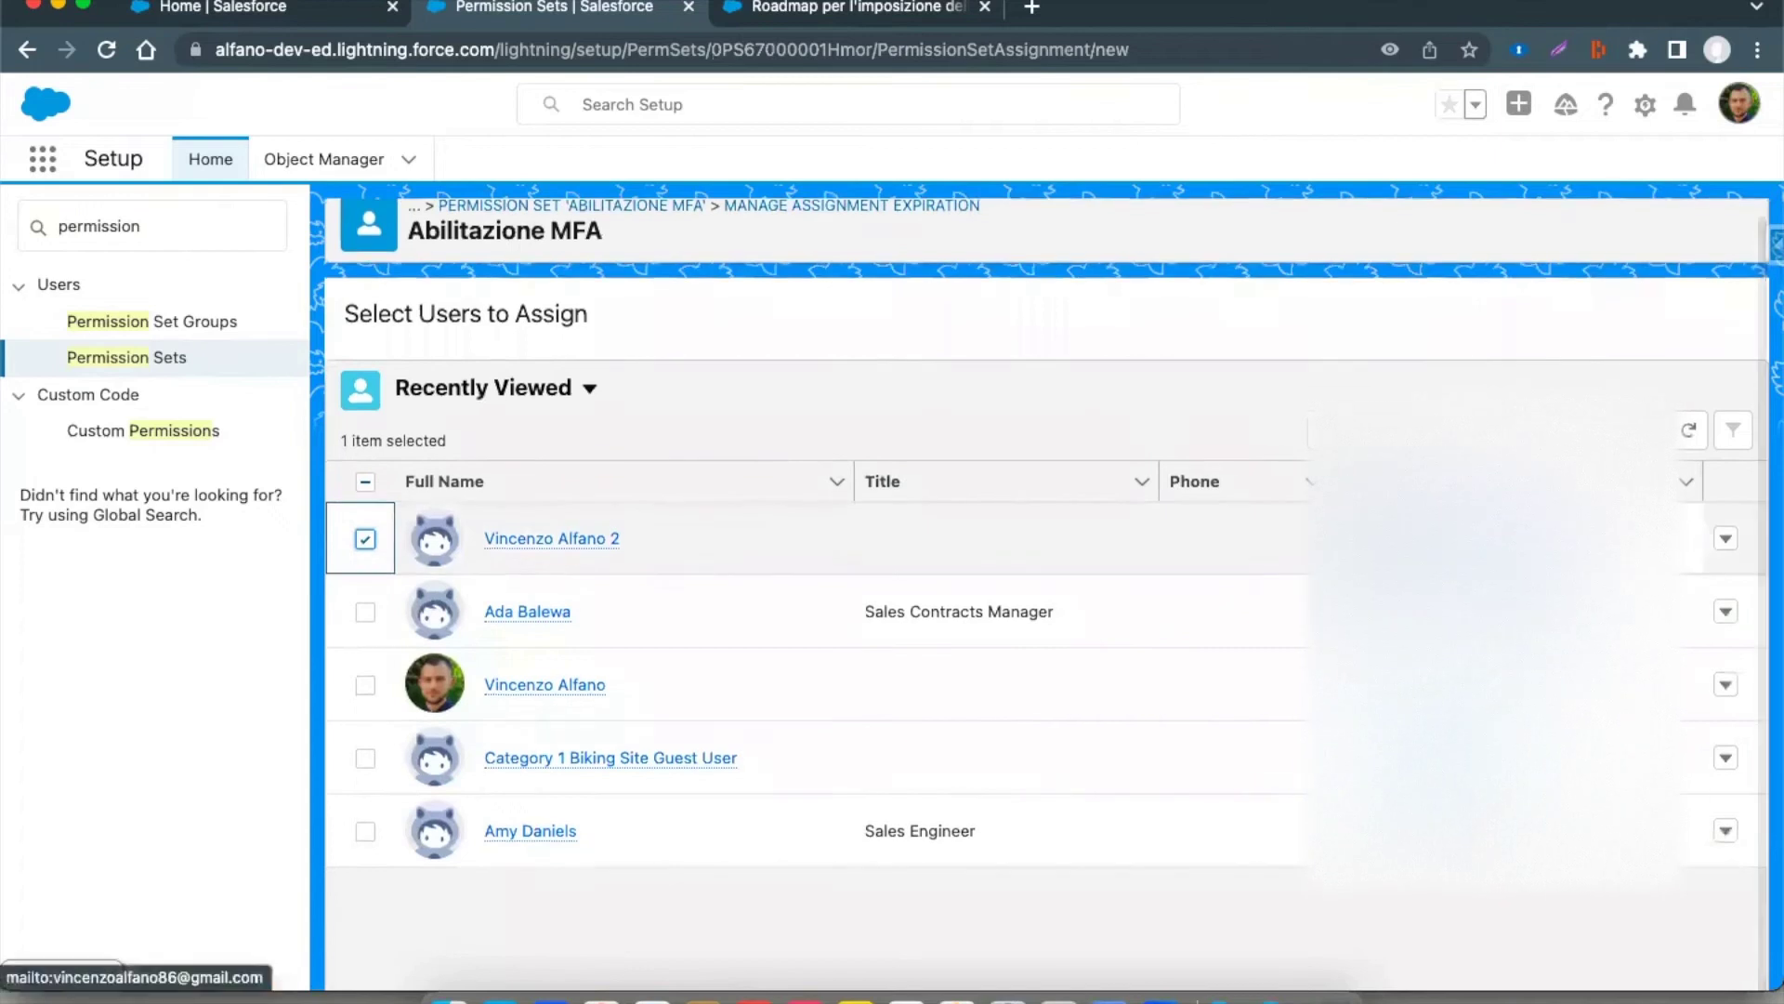
{"action": "left_click", "coordinate": [1716, 960]}
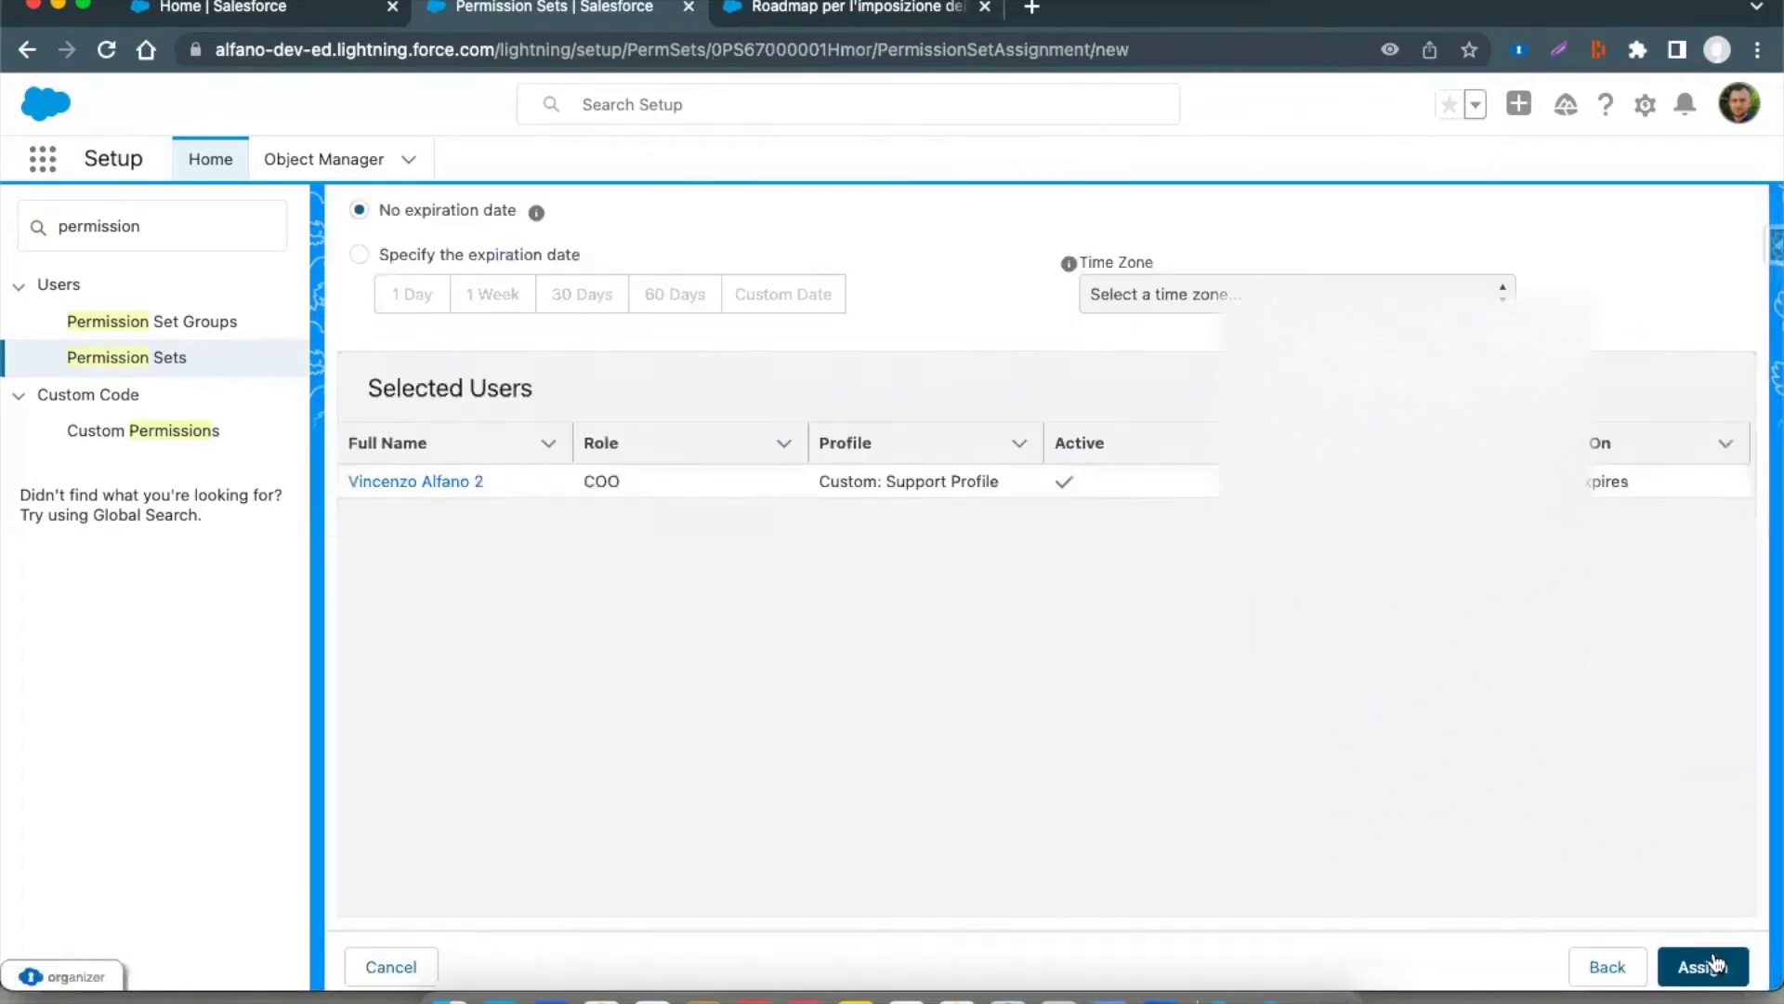
Assign the permission set to the selected user with no expiration date and close the assignment summary.
{"action": "scroll", "coordinate": [985, 305], "scroll_direction": "up", "scroll_amount": 1}
{"action": "scroll", "coordinate": [1630, 722], "scroll_direction": "down", "scroll_amount": 2}
{"action": "left_click", "coordinate": [1703, 943]}
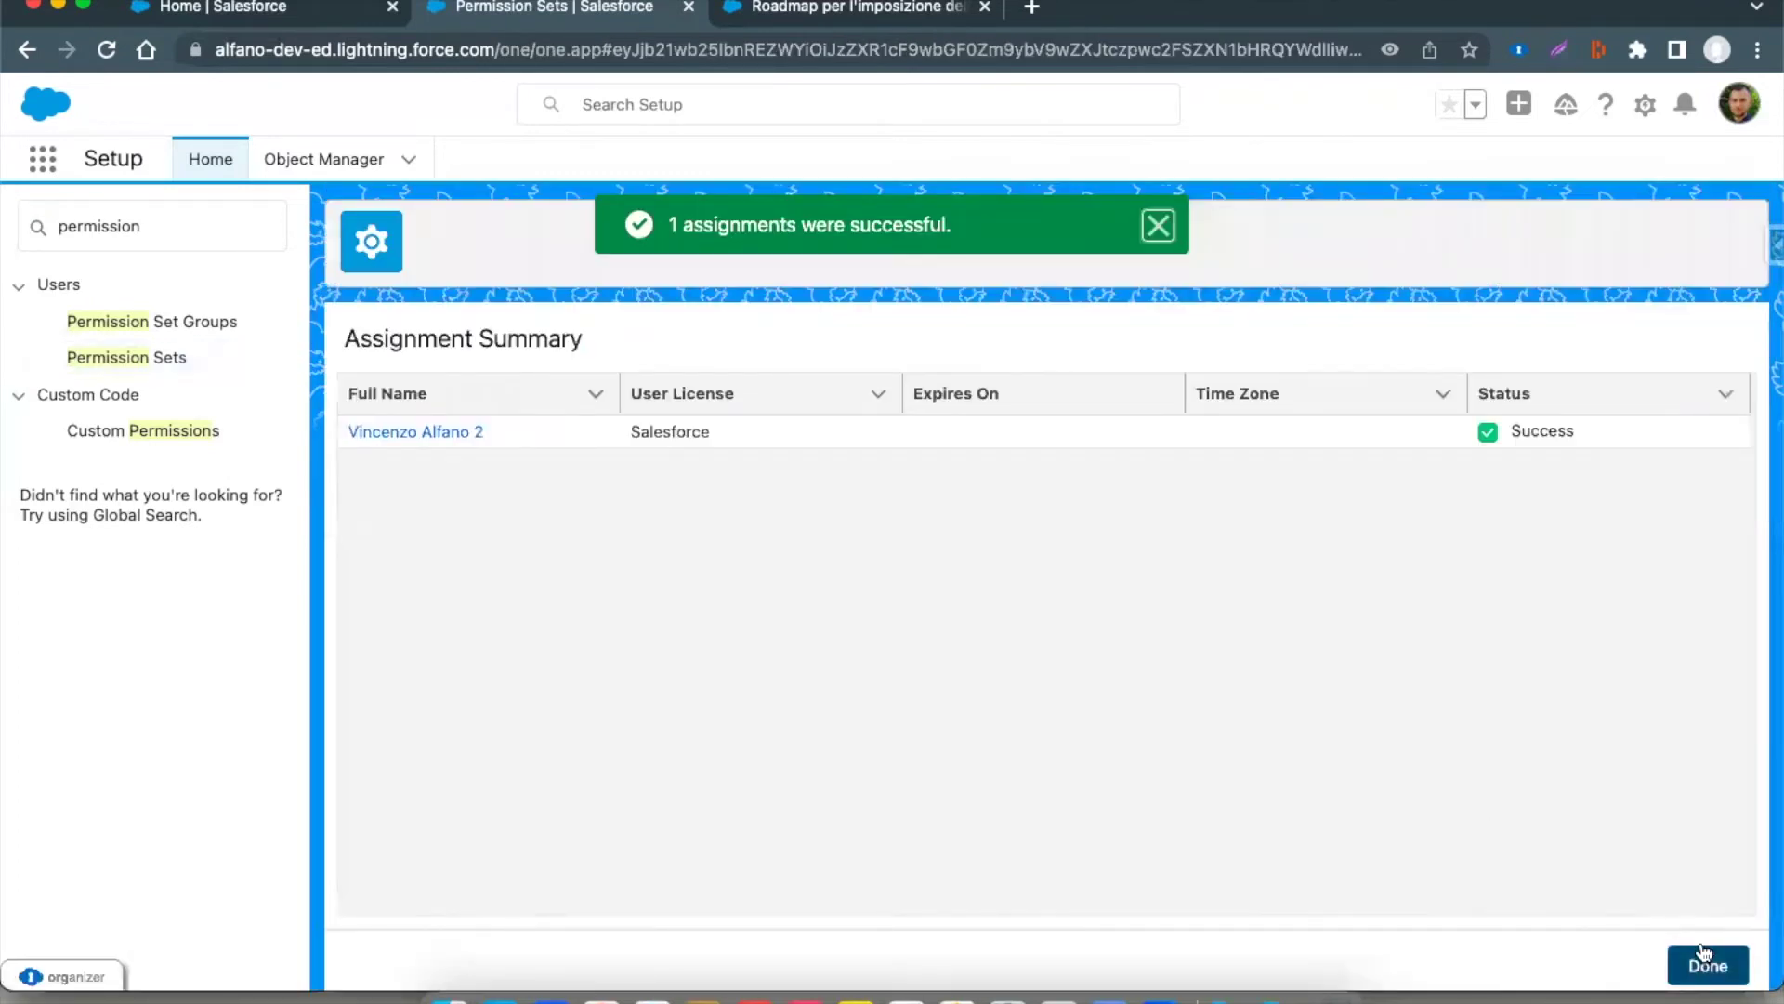
{"action": "left_click", "coordinate": [1718, 971]}
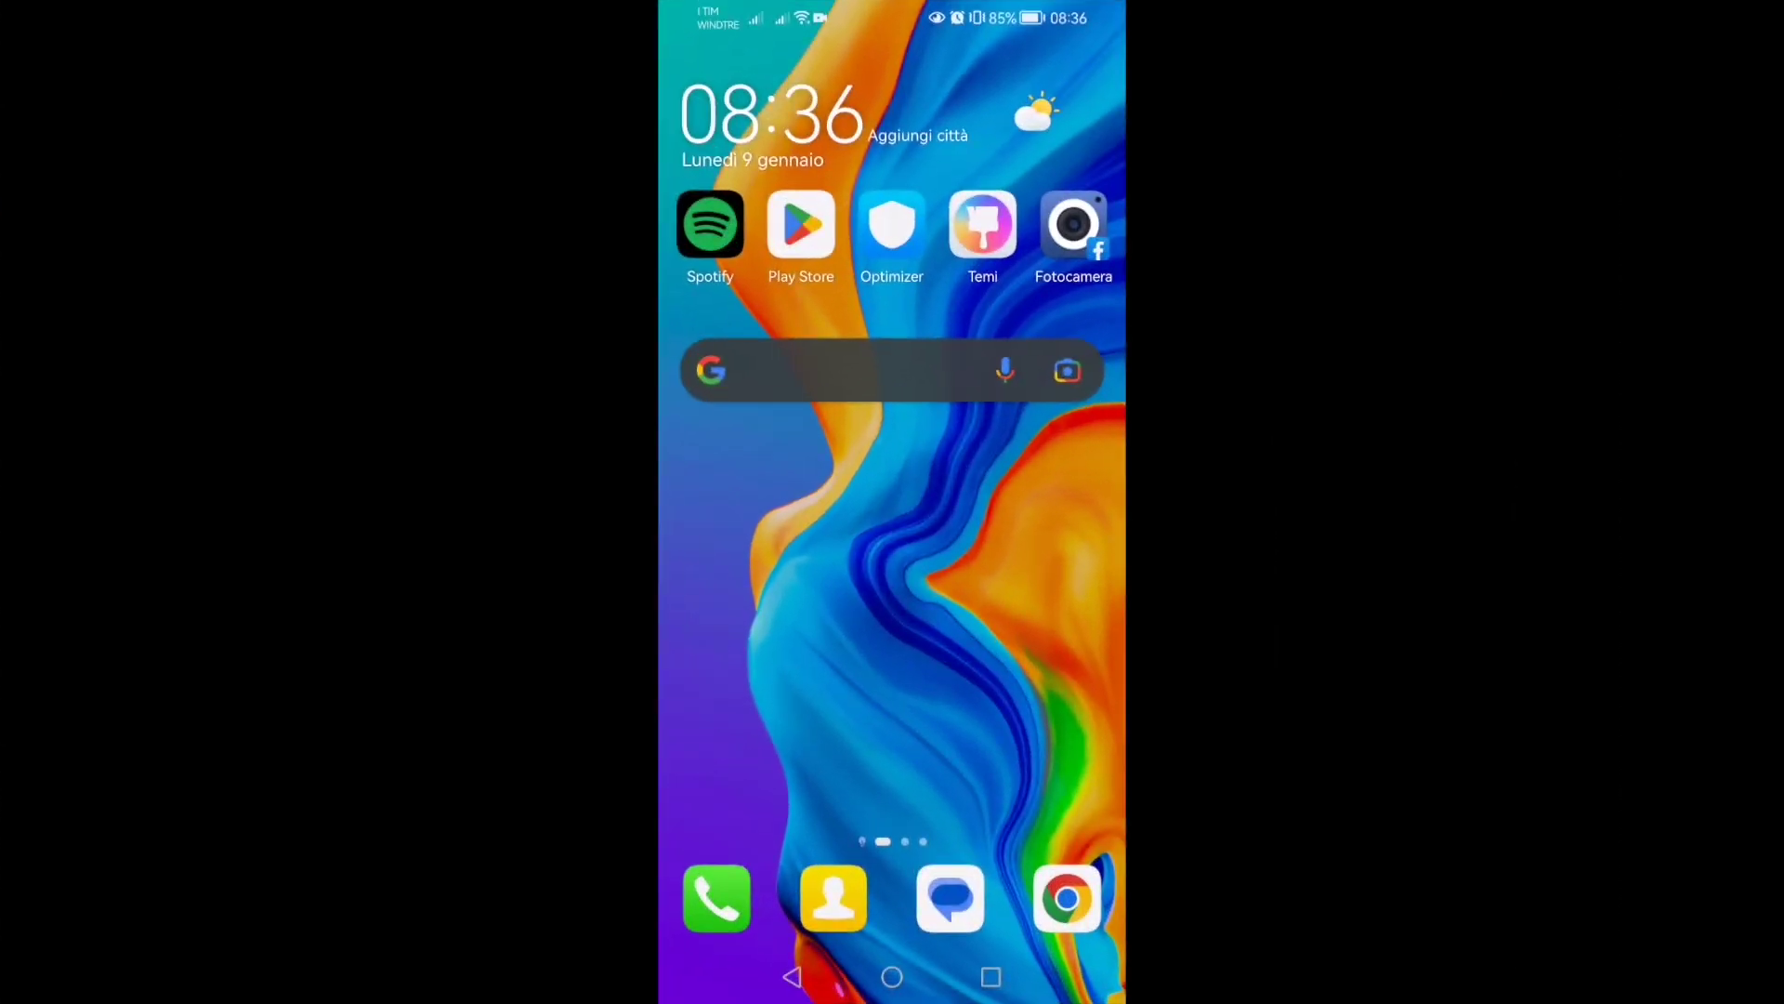
Switch to the Play Store on the phone and search for "salesforce authenticator".
{"action": "left_click", "coordinate": [801, 224]}
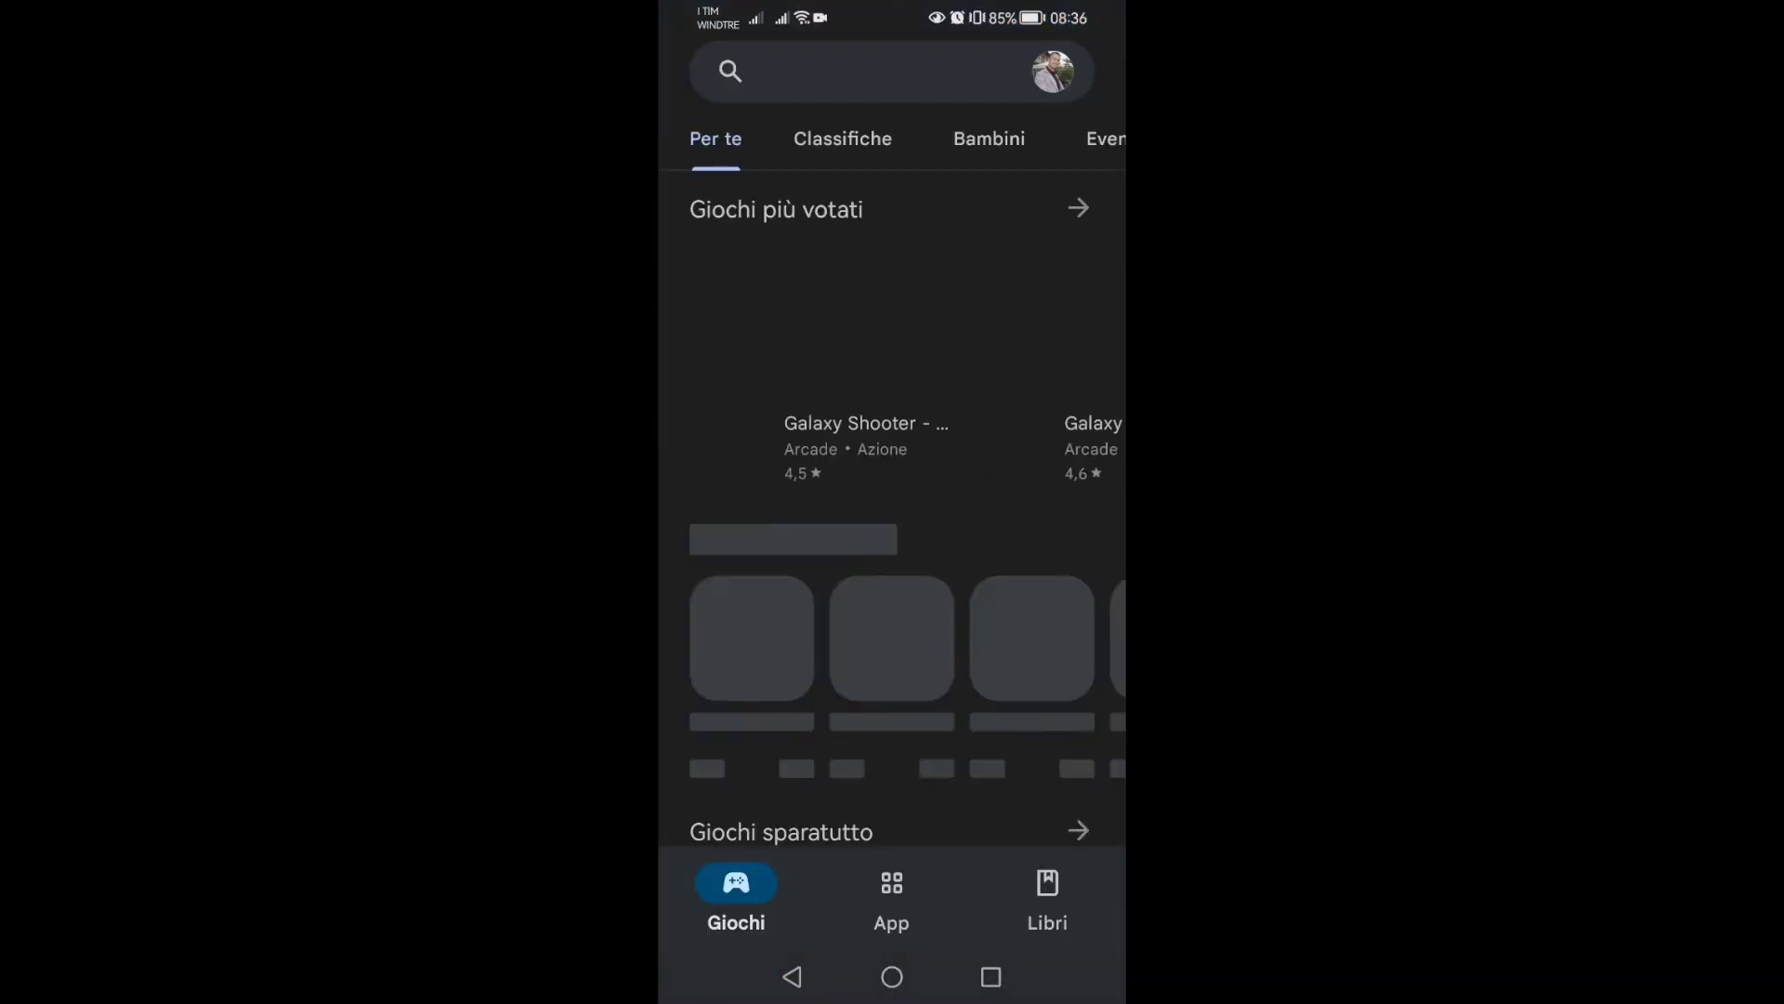
{"action": "left_click", "coordinate": [920, 72]}
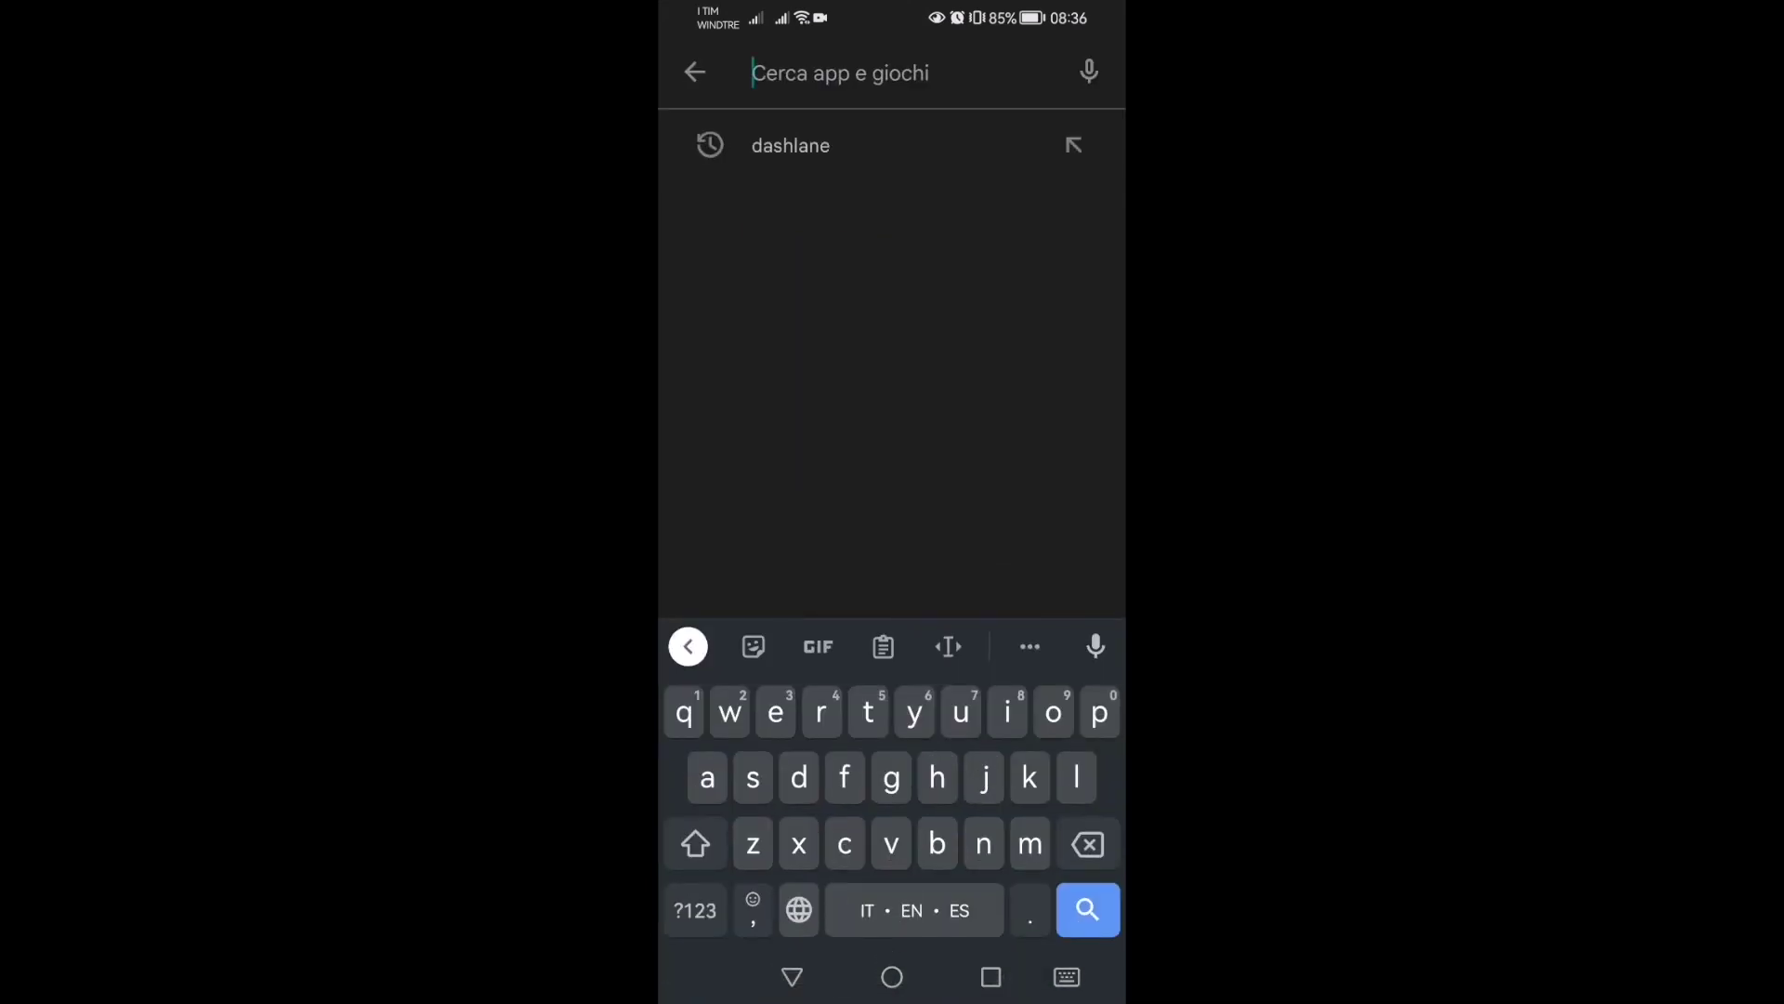
{"action": "type", "text": "s"}
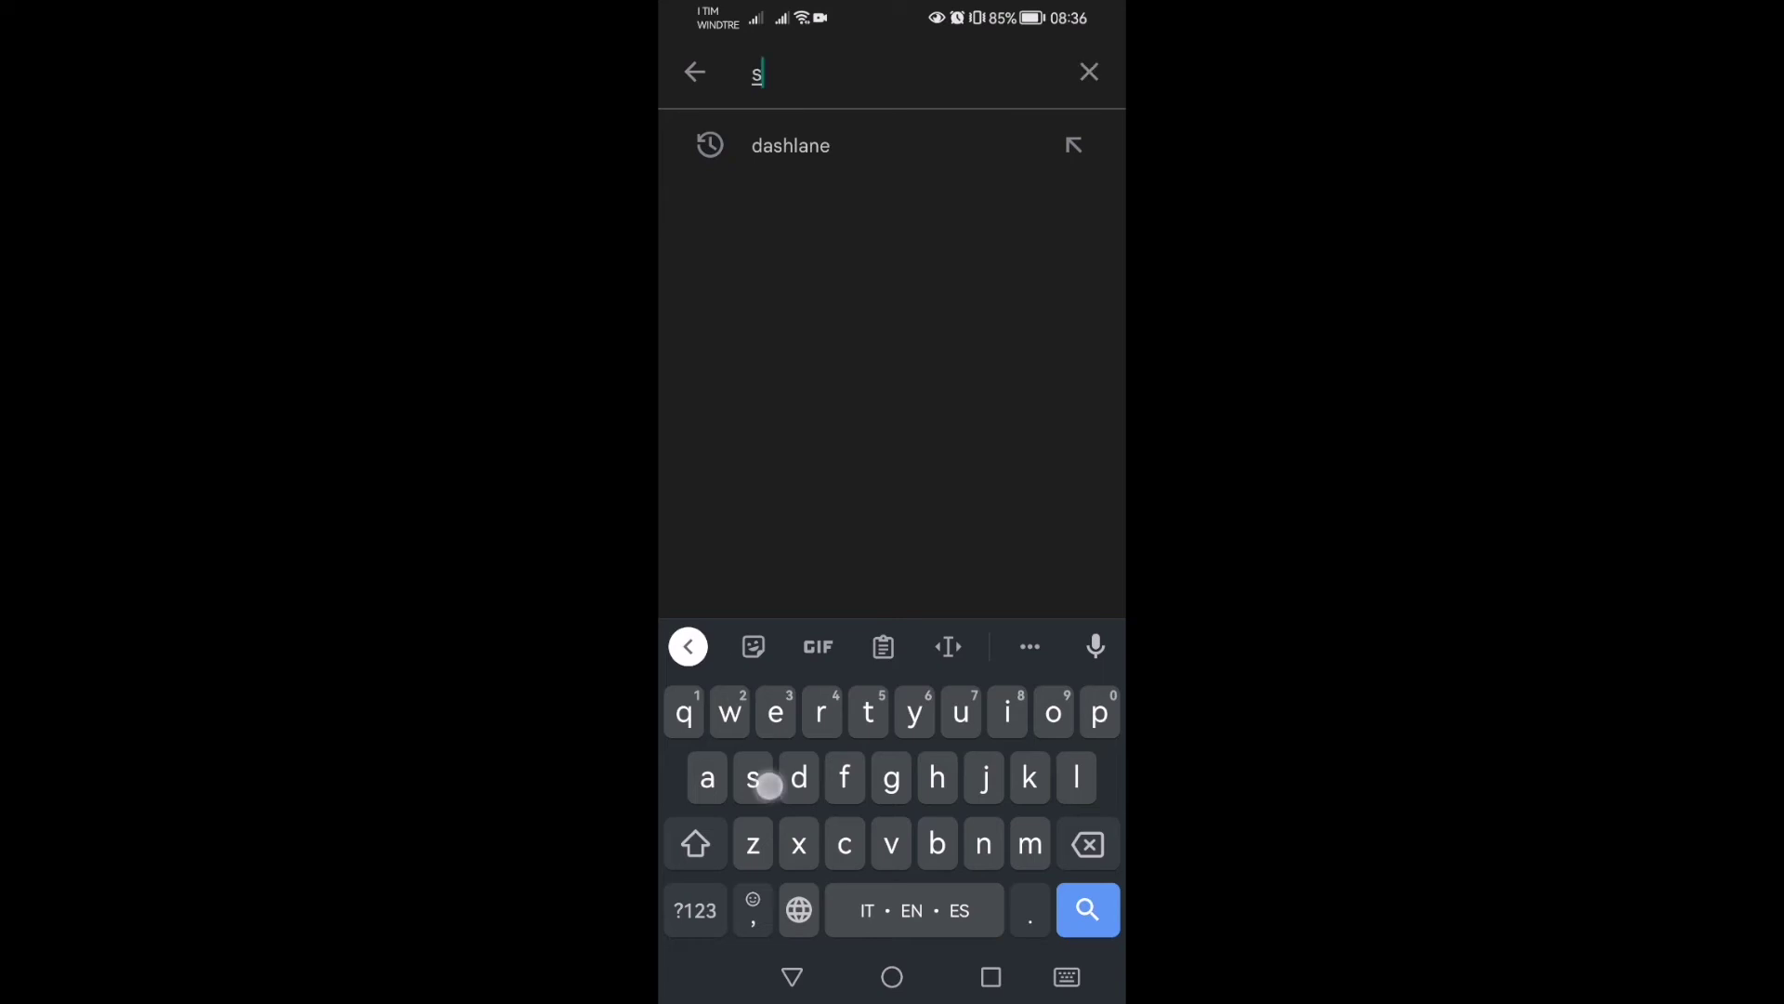
{"action": "type", "text": "alesforce authe"}
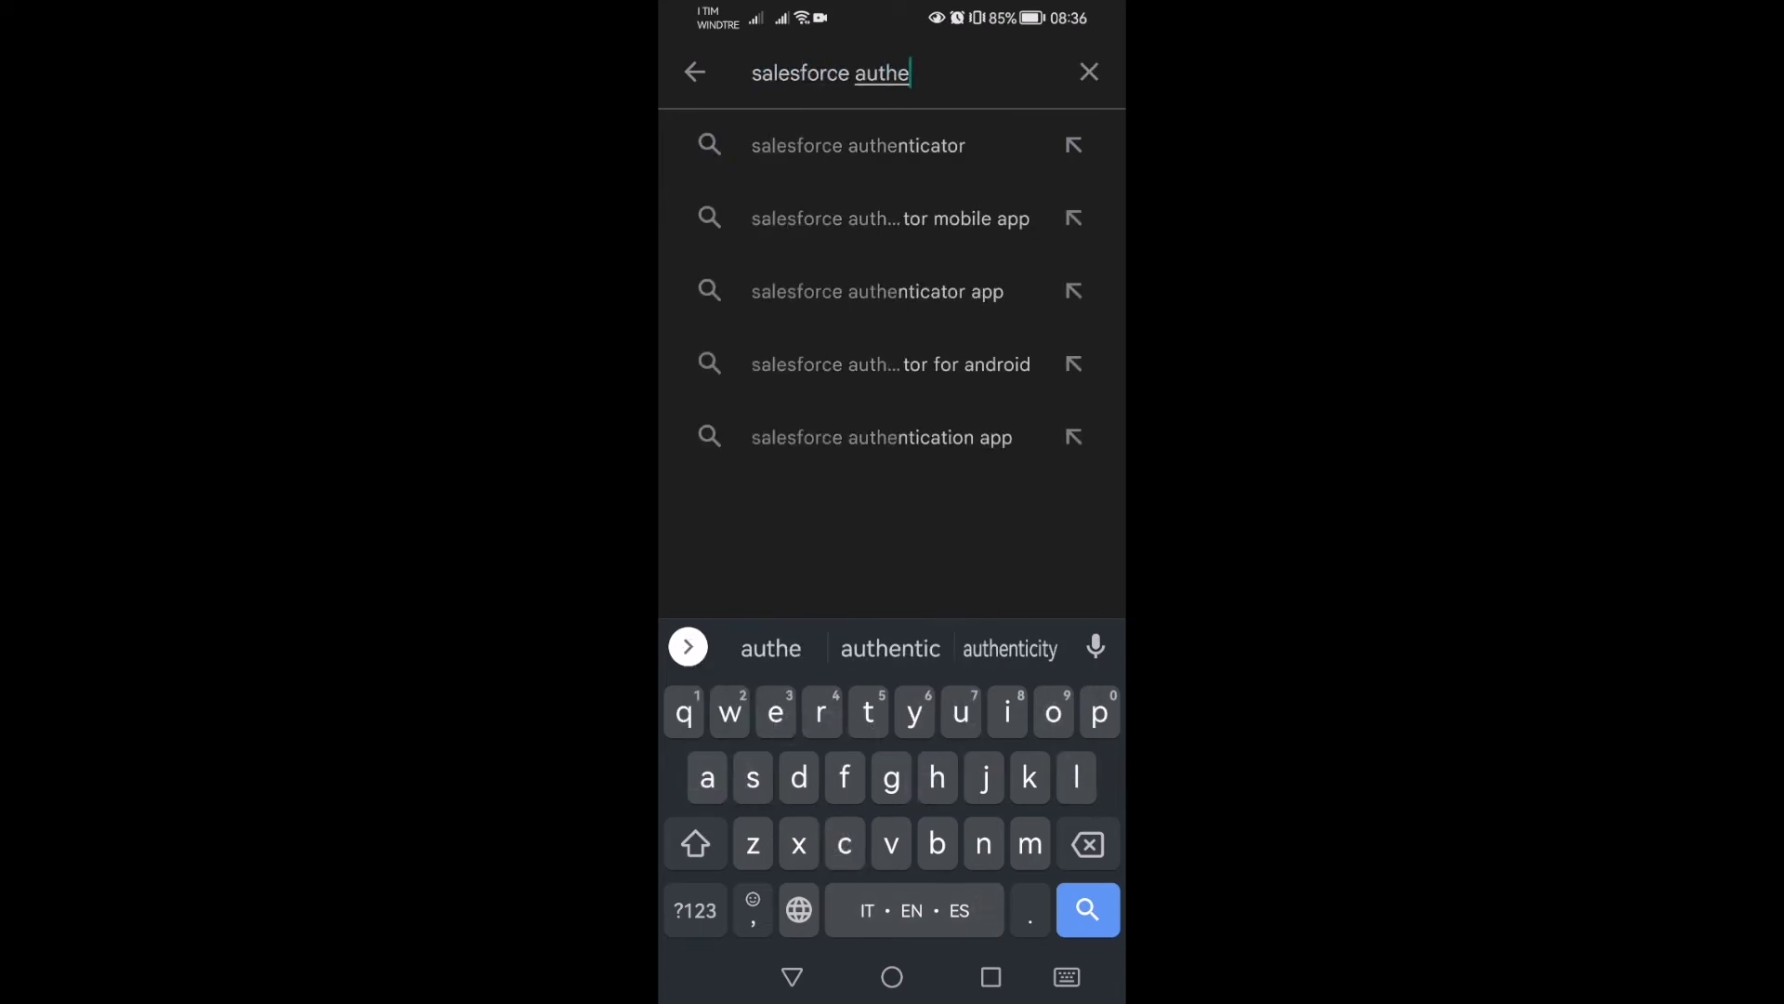
{"action": "left_click", "coordinate": [828, 144]}
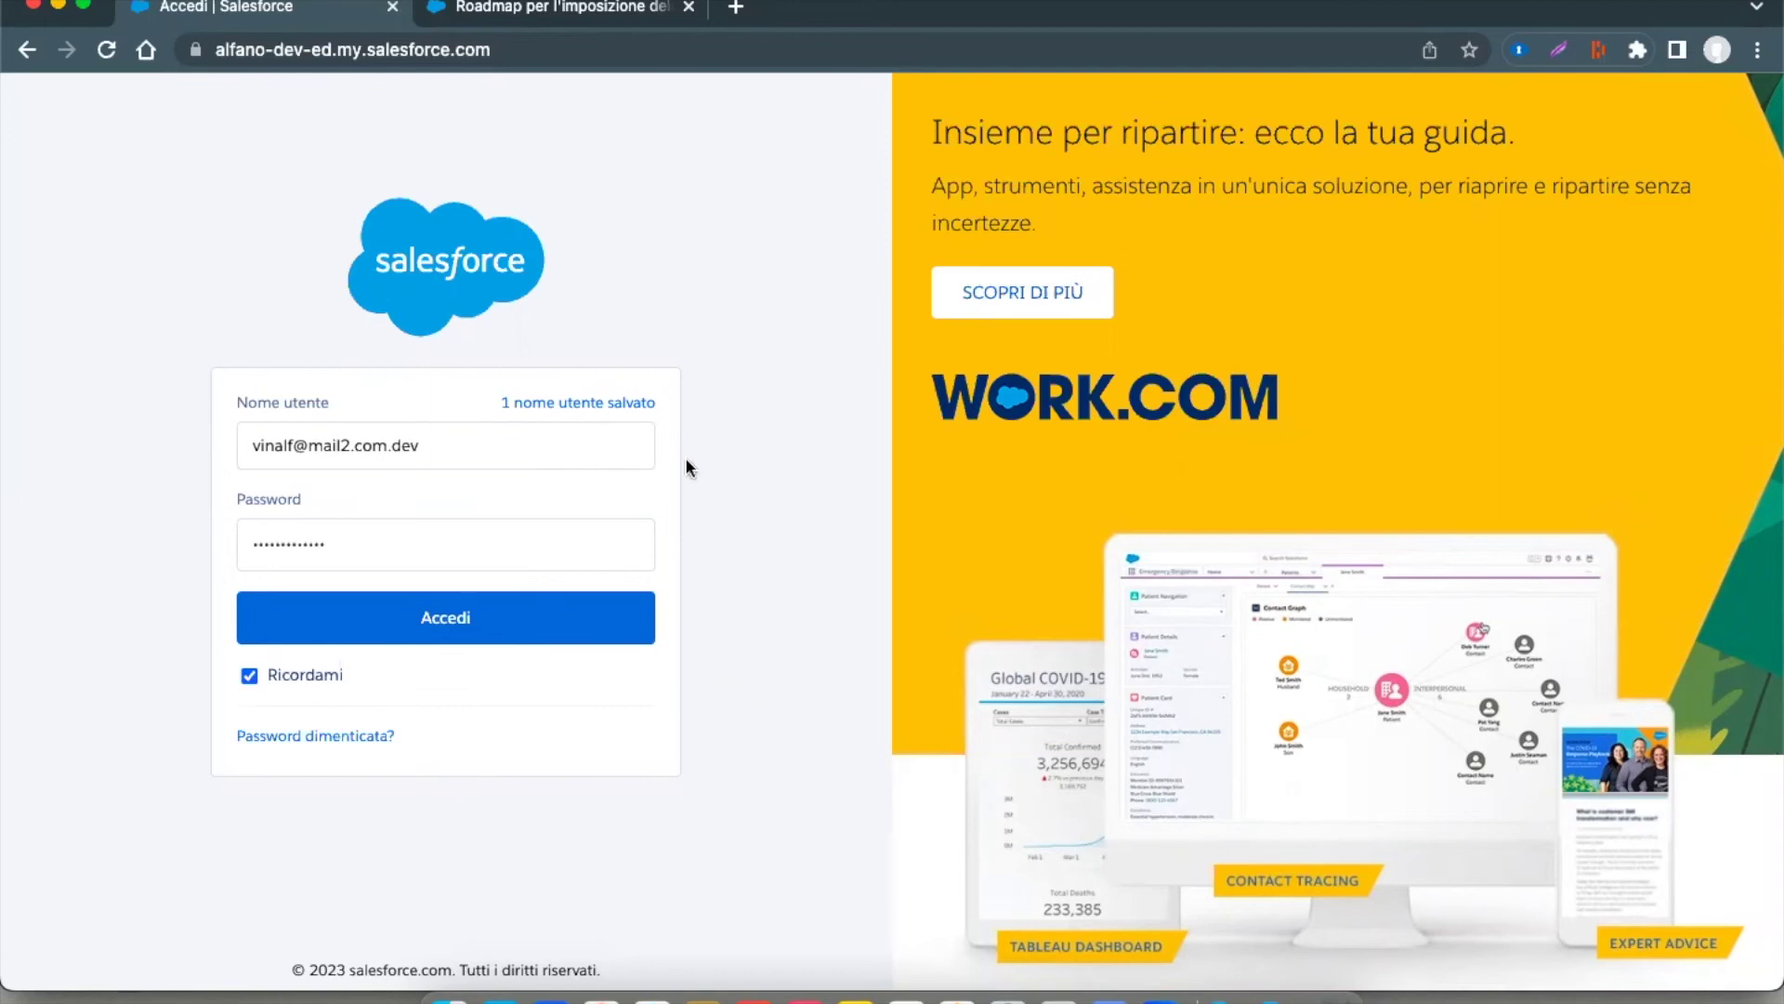
Switch to the Salesforce login page in the browser, log in with the filled-in credentials and decline saving the login info.
{"action": "left_click", "coordinate": [509, 621]}
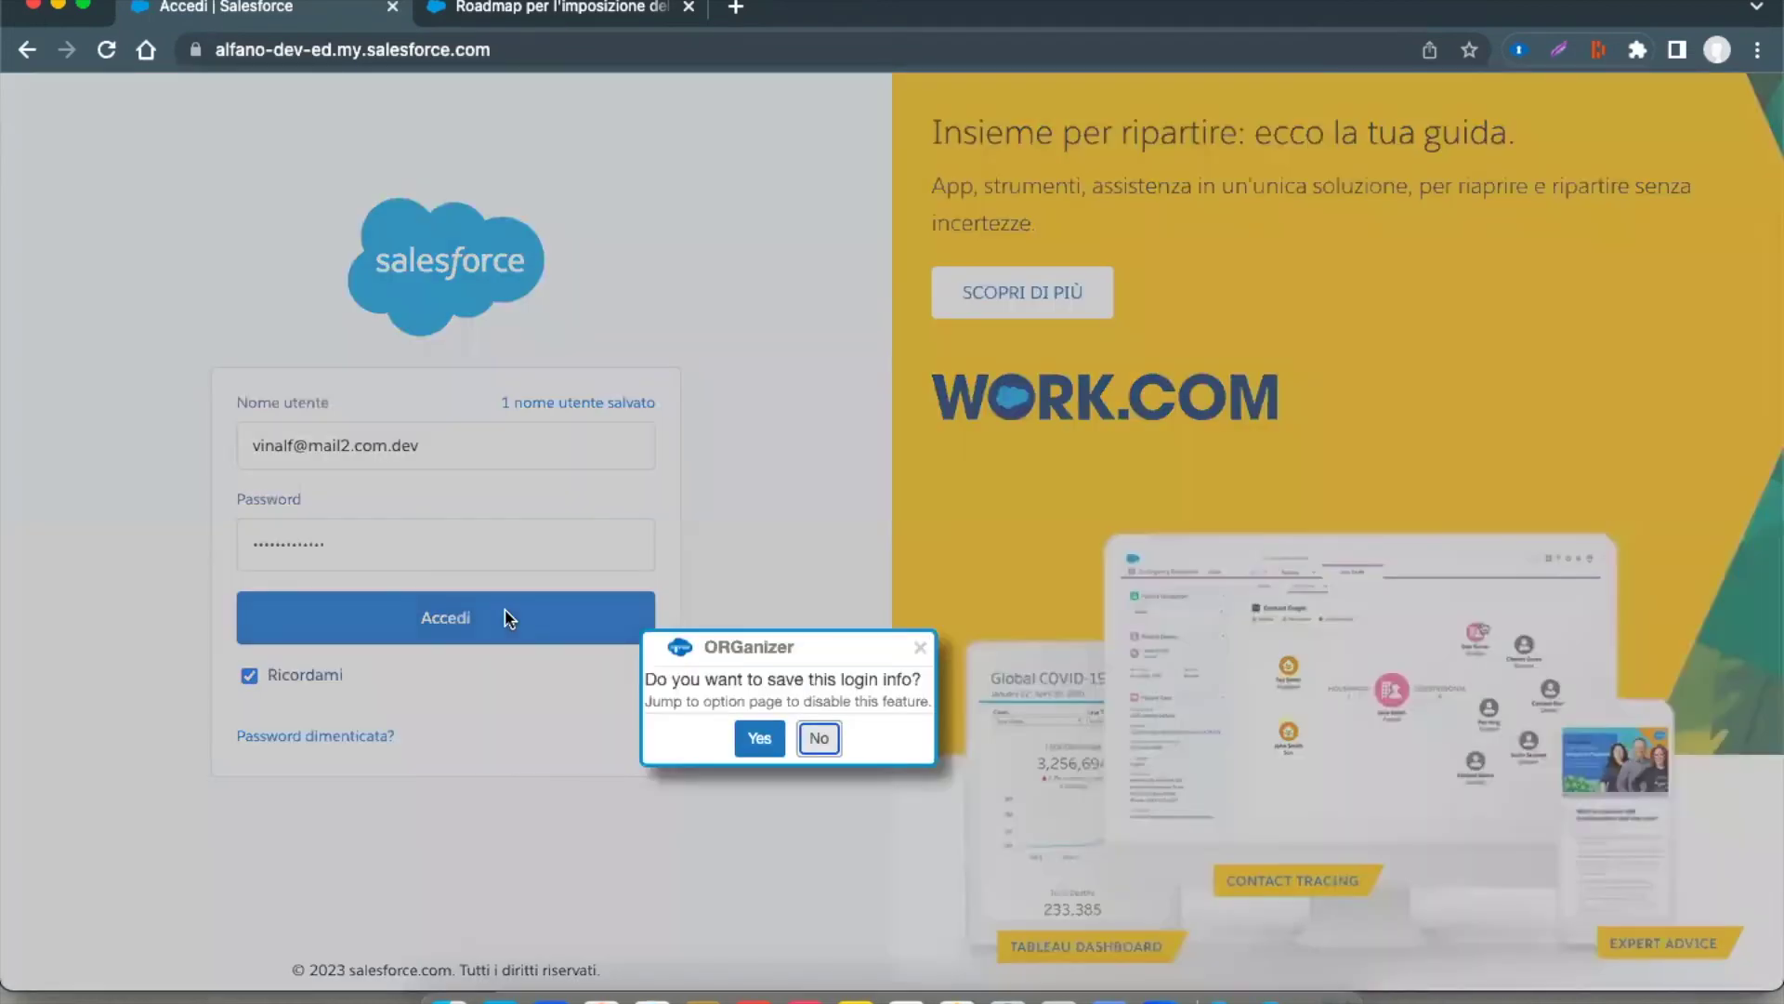
{"action": "left_click", "coordinate": [811, 739]}
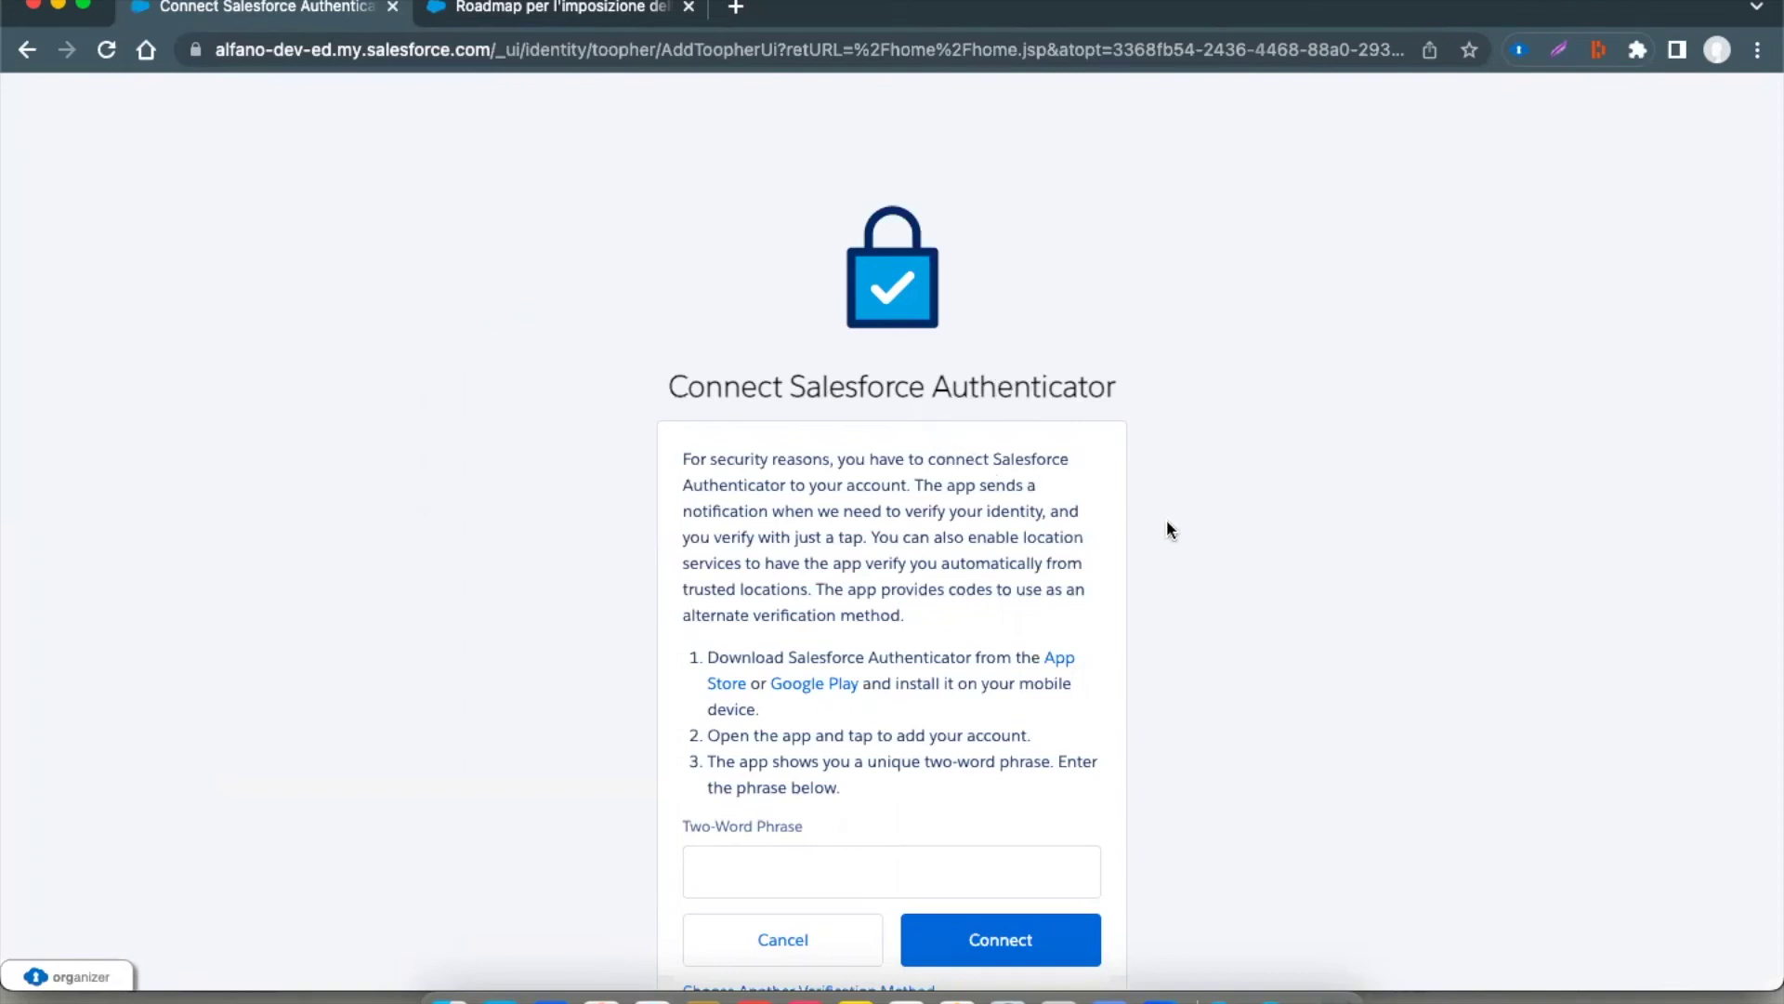
Enter the two-word phrase from the Salesforce Authenticator app and submit it to connect the app to the account.
{"action": "scroll", "coordinate": [1241, 515], "scroll_direction": "down", "scroll_amount": 2}
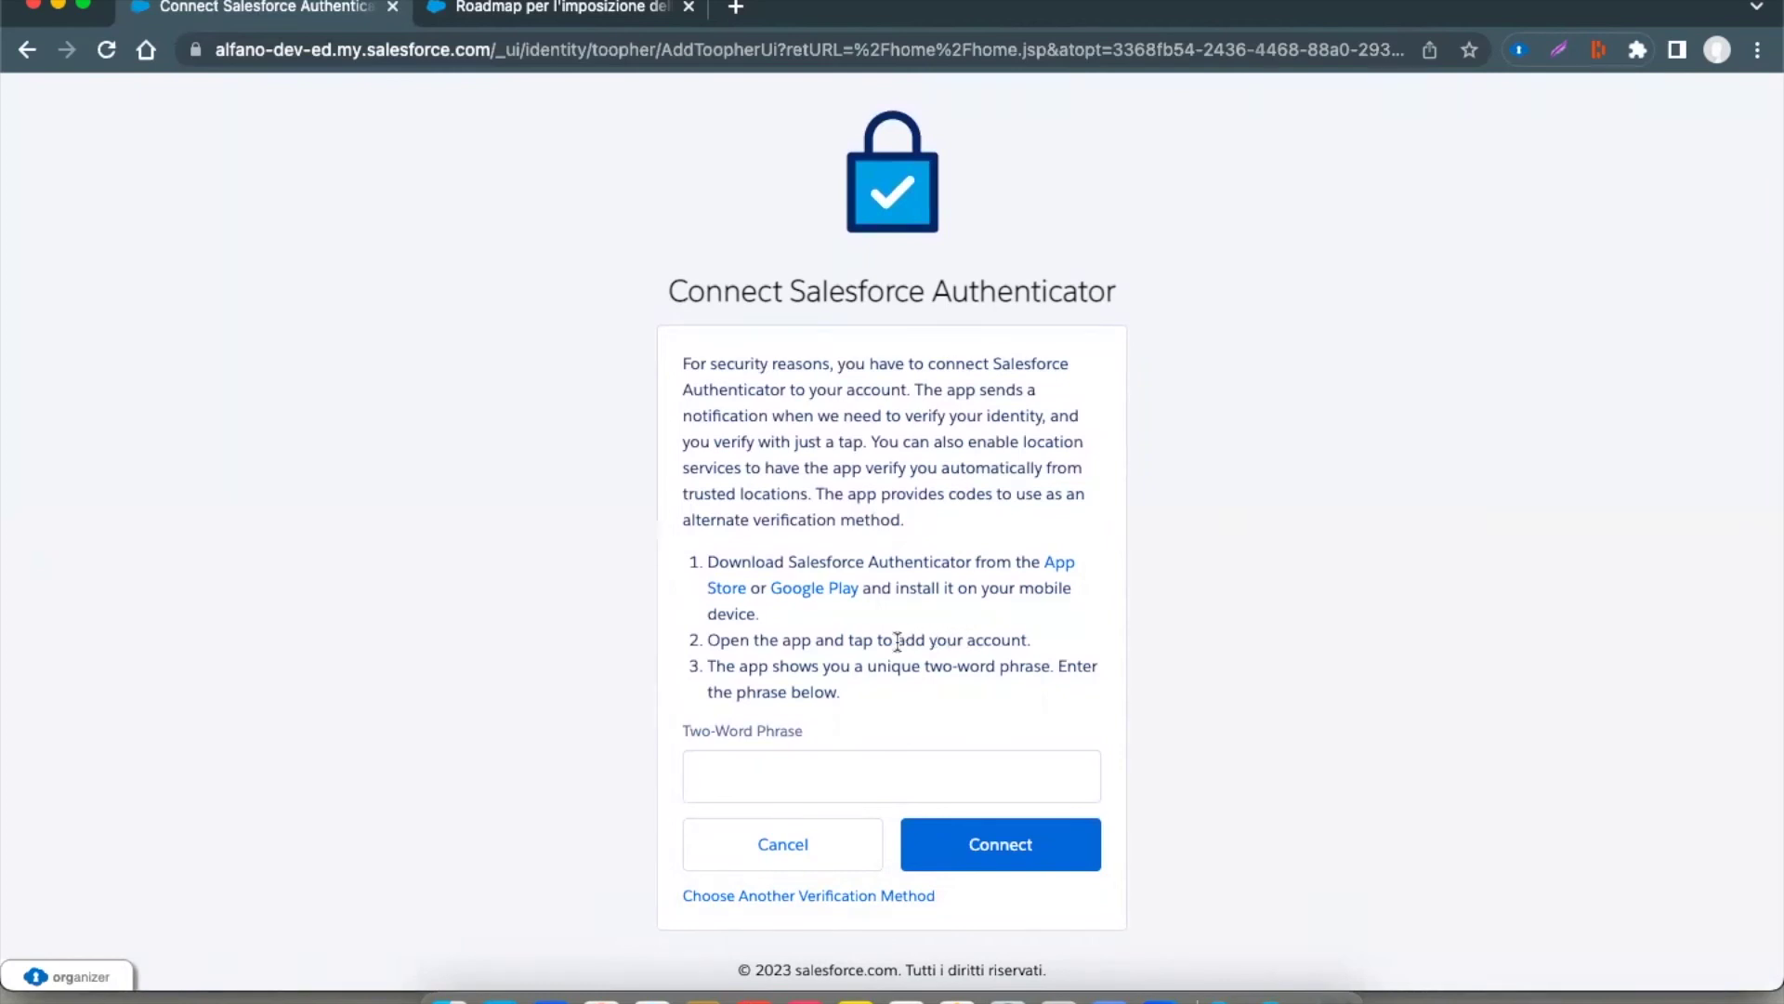
{"action": "left_click", "coordinate": [925, 773]}
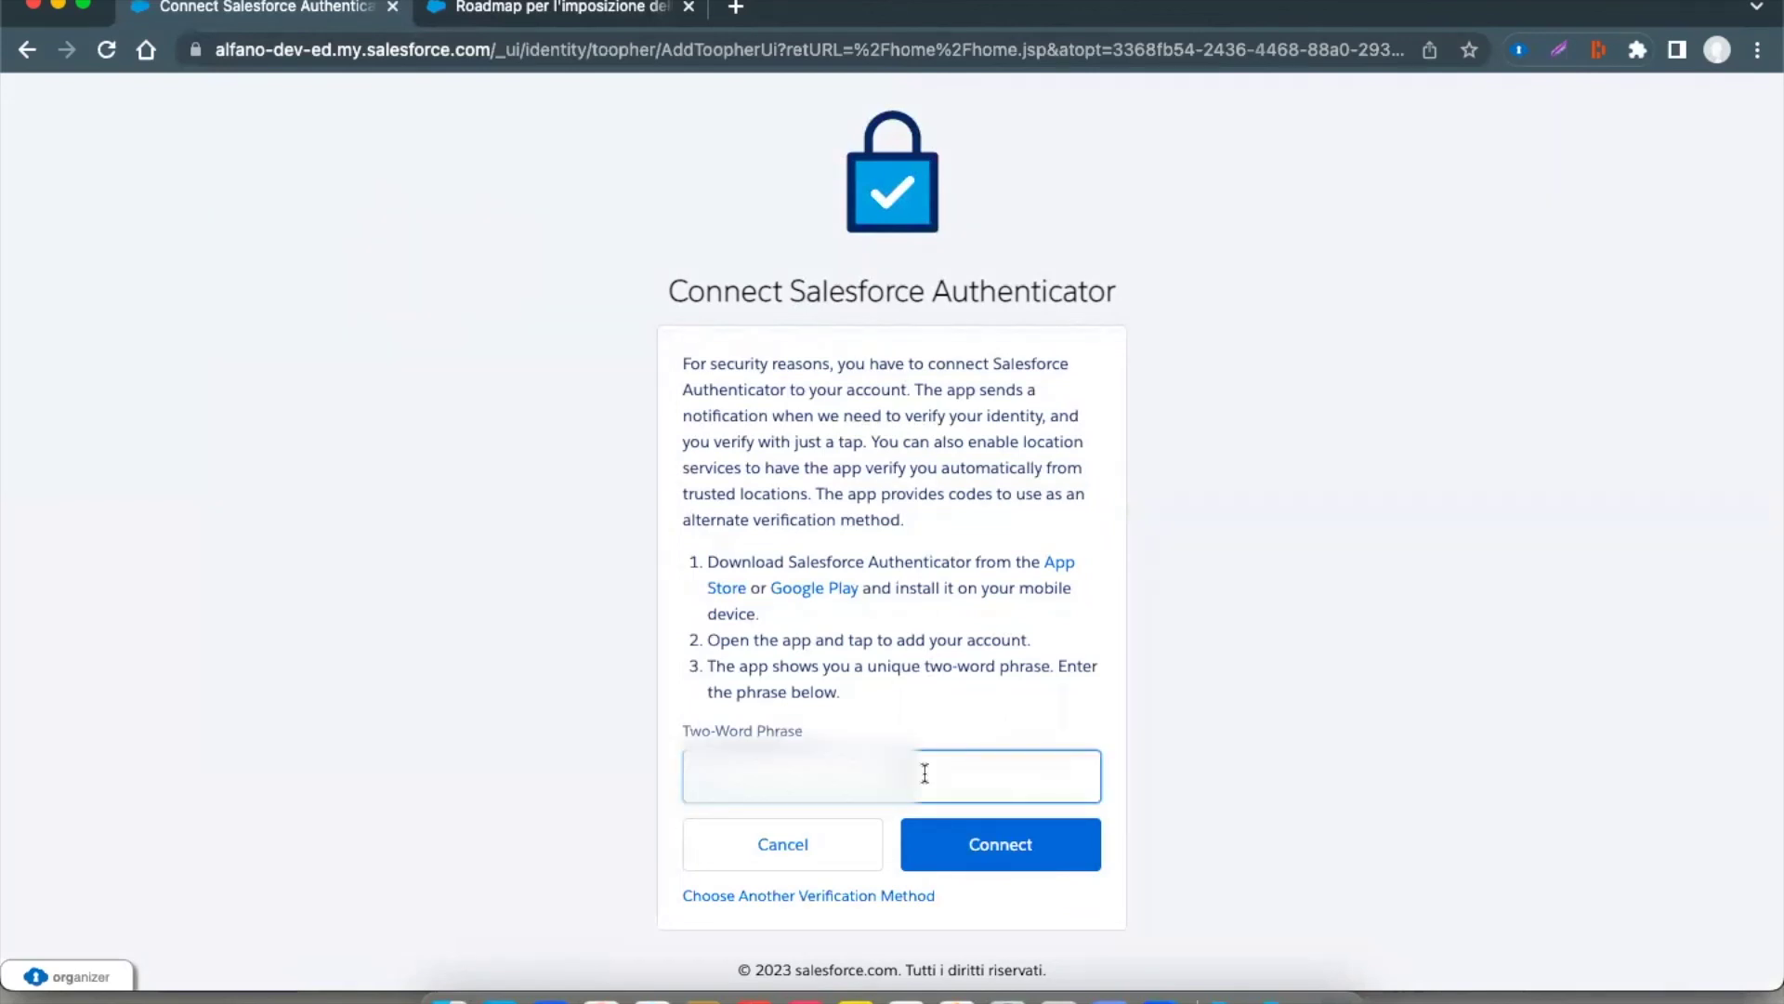
{"action": "type", "text": "..."}
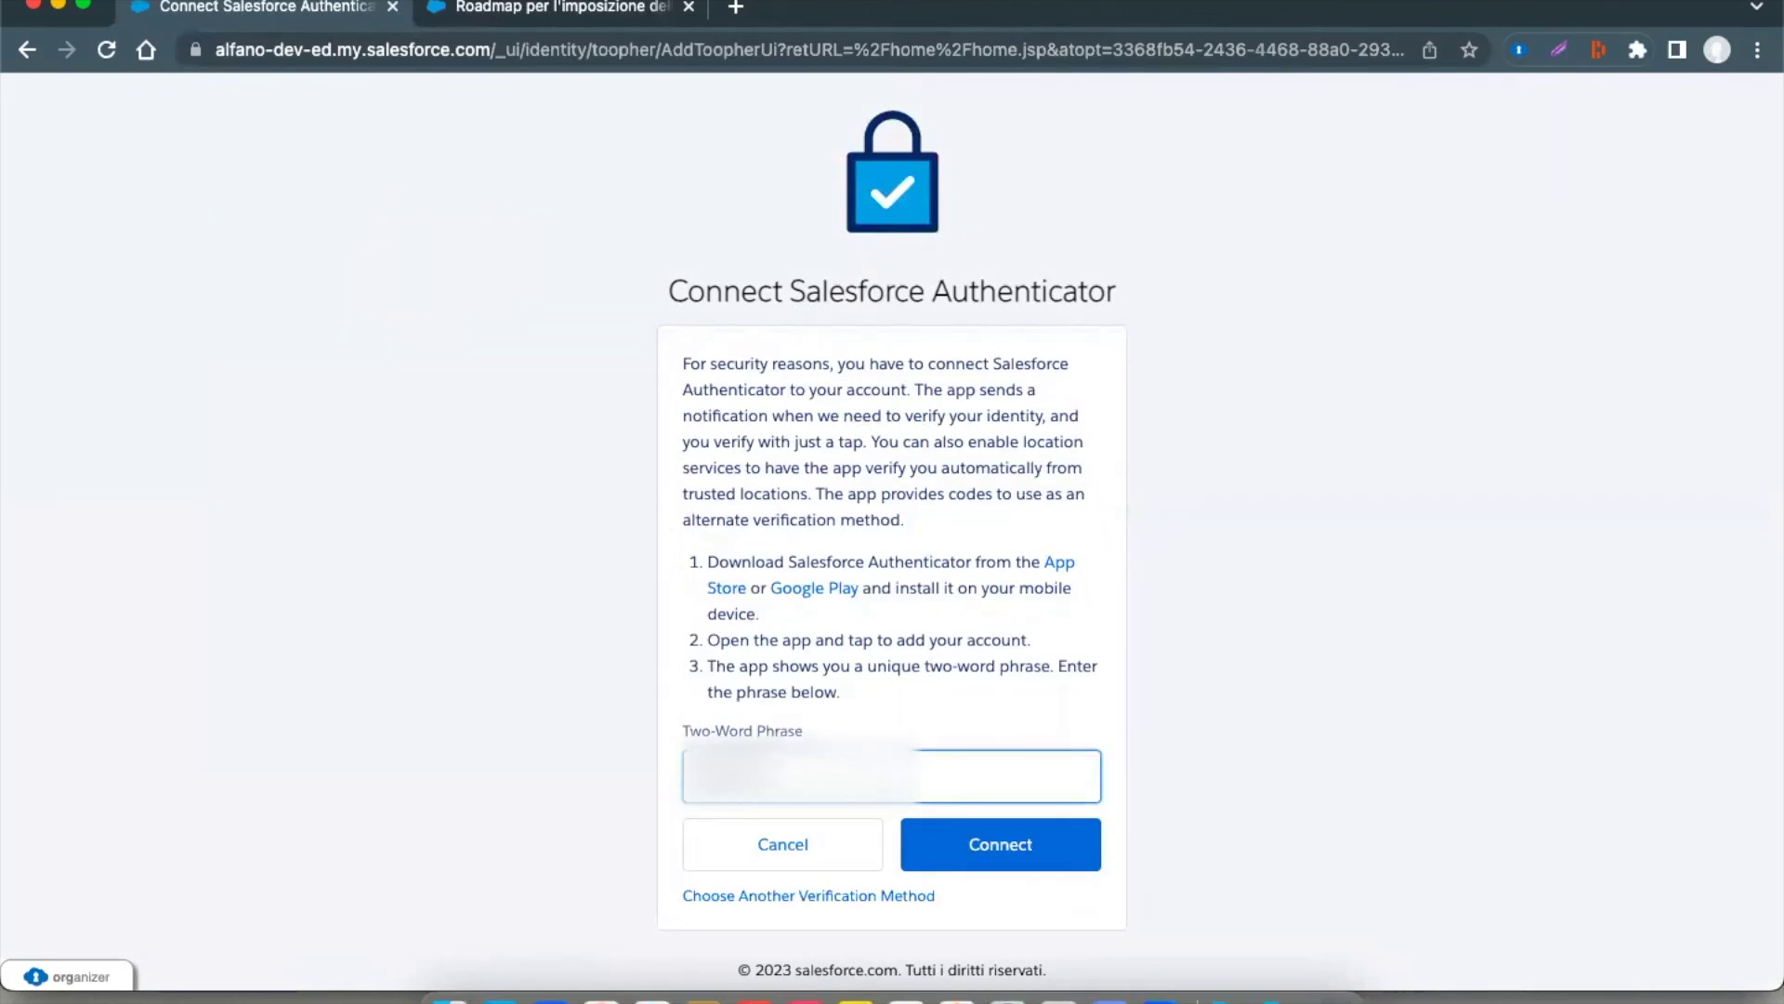
{"action": "left_click", "coordinate": [1000, 845]}
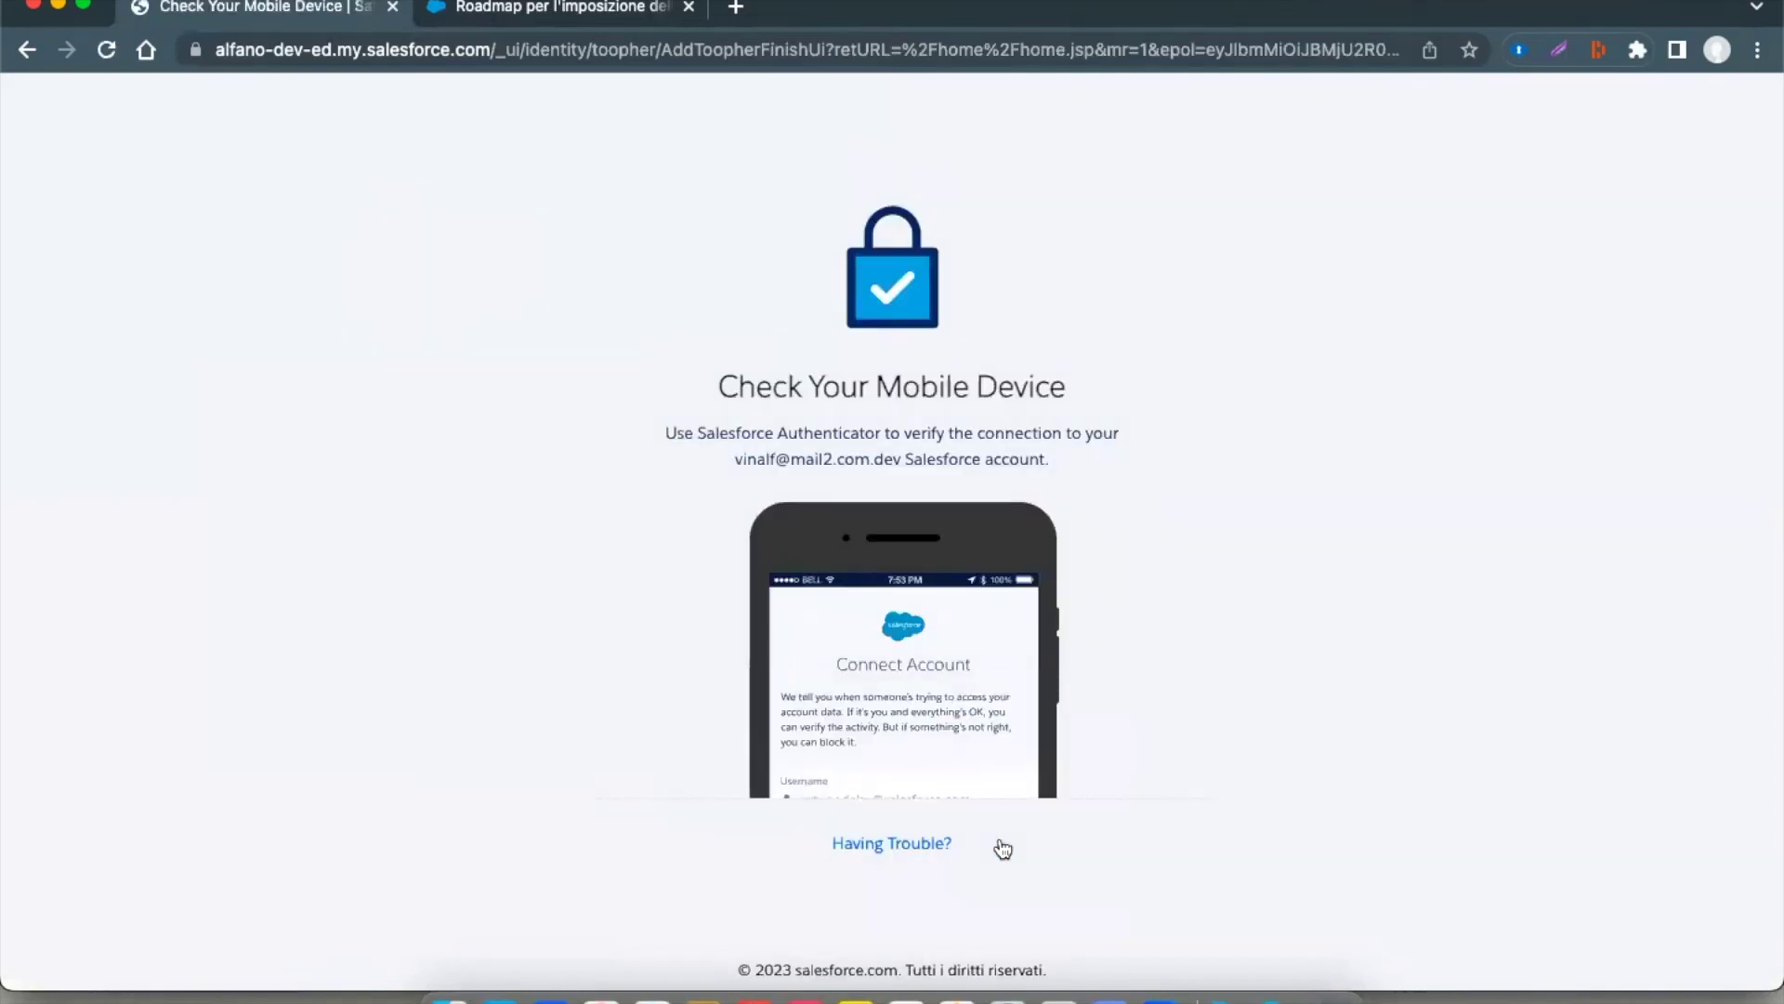